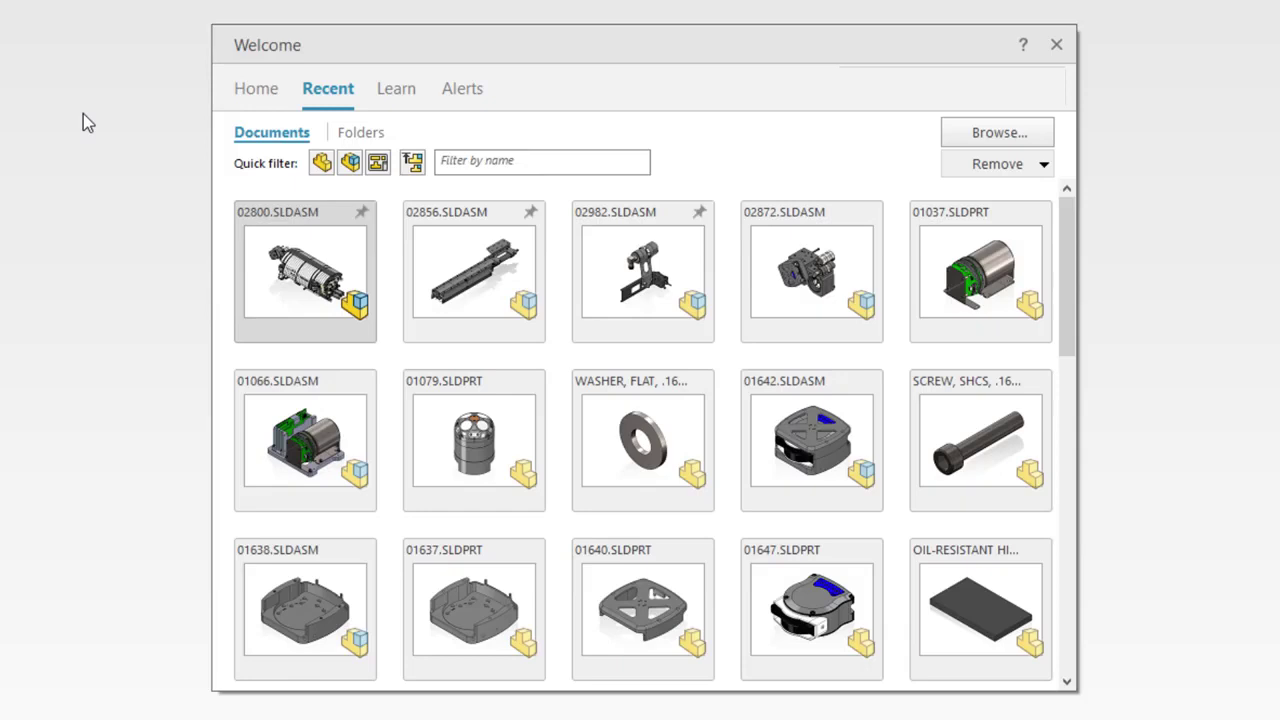
- Open the recent assembly 02800.SLDASM in Lightweight mode
{"action": "left_click", "coordinate": [363, 333]}
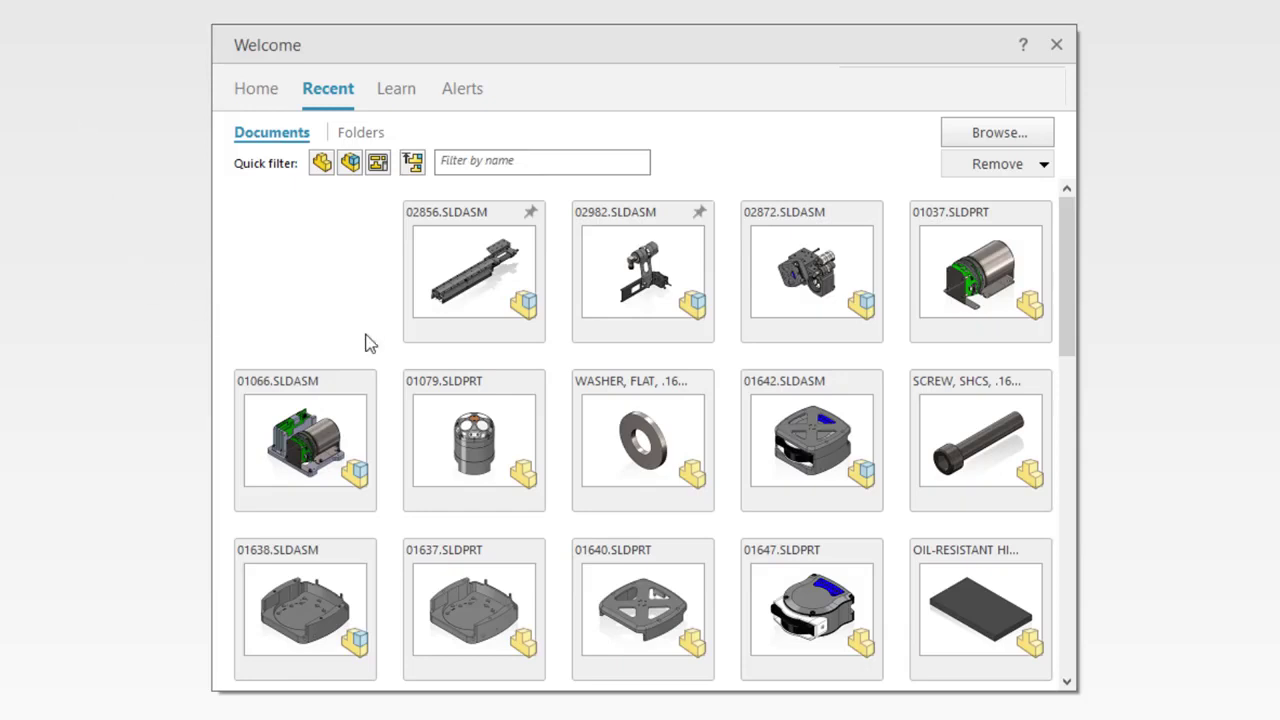
{"action": "left_click", "coordinate": [524, 359]}
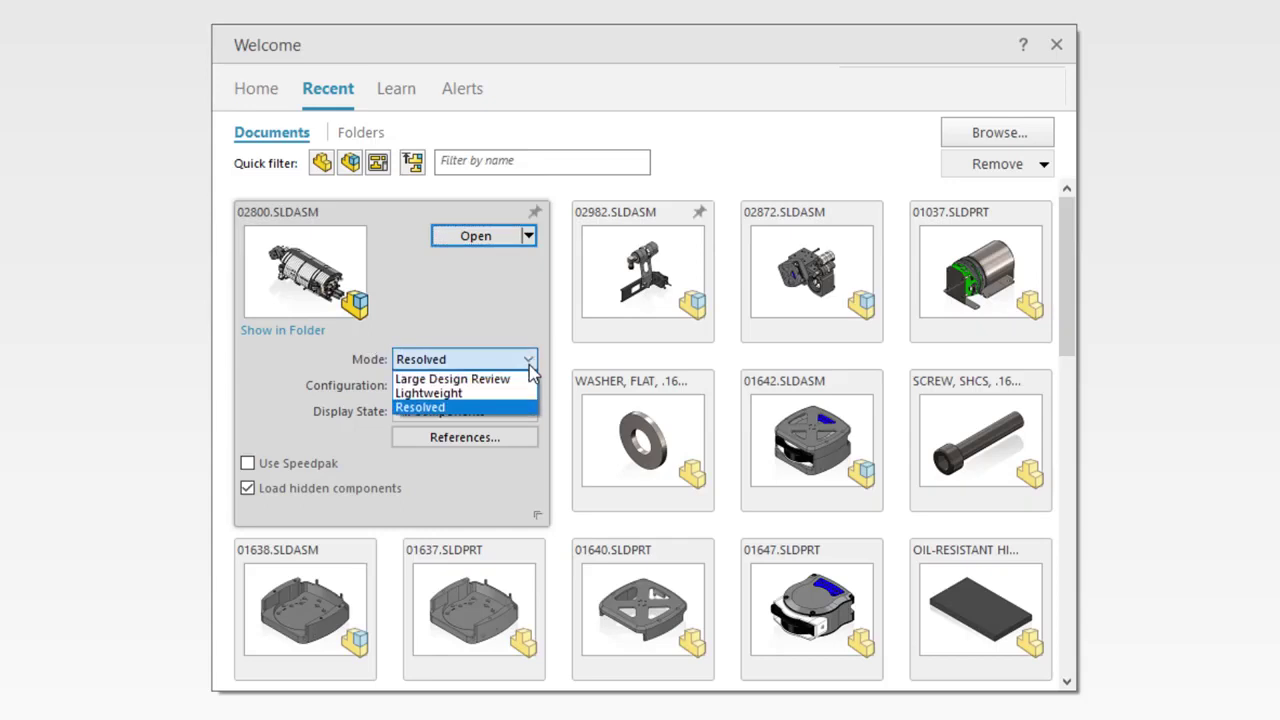
{"action": "left_click", "coordinate": [430, 393]}
{"action": "left_click", "coordinate": [516, 242]}
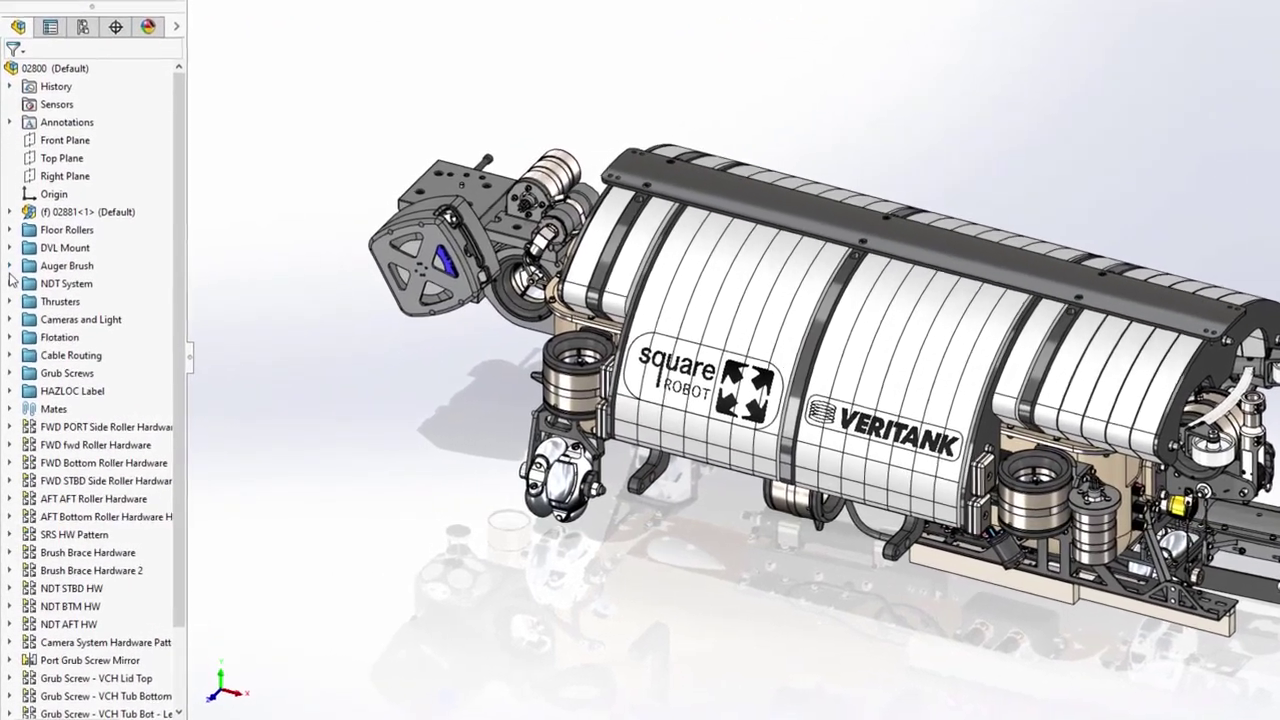
- Examine how subassembly 02856 in the Auger Brush folder is organized, including the contents of its Brushroll folder
{"action": "left_click", "coordinate": [9, 272]}
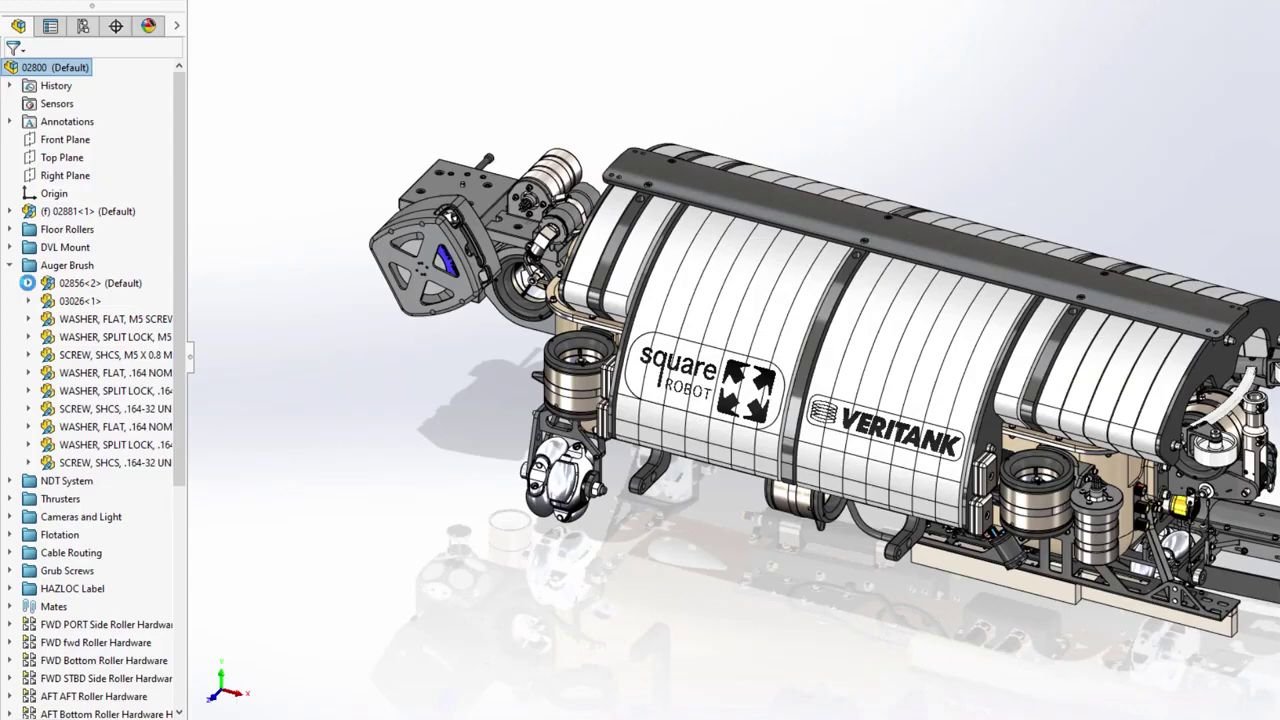
{"action": "left_click", "coordinate": [27, 283]}
{"action": "scroll", "coordinate": [28, 286], "scroll_direction": "up", "scroll_amount": 7}
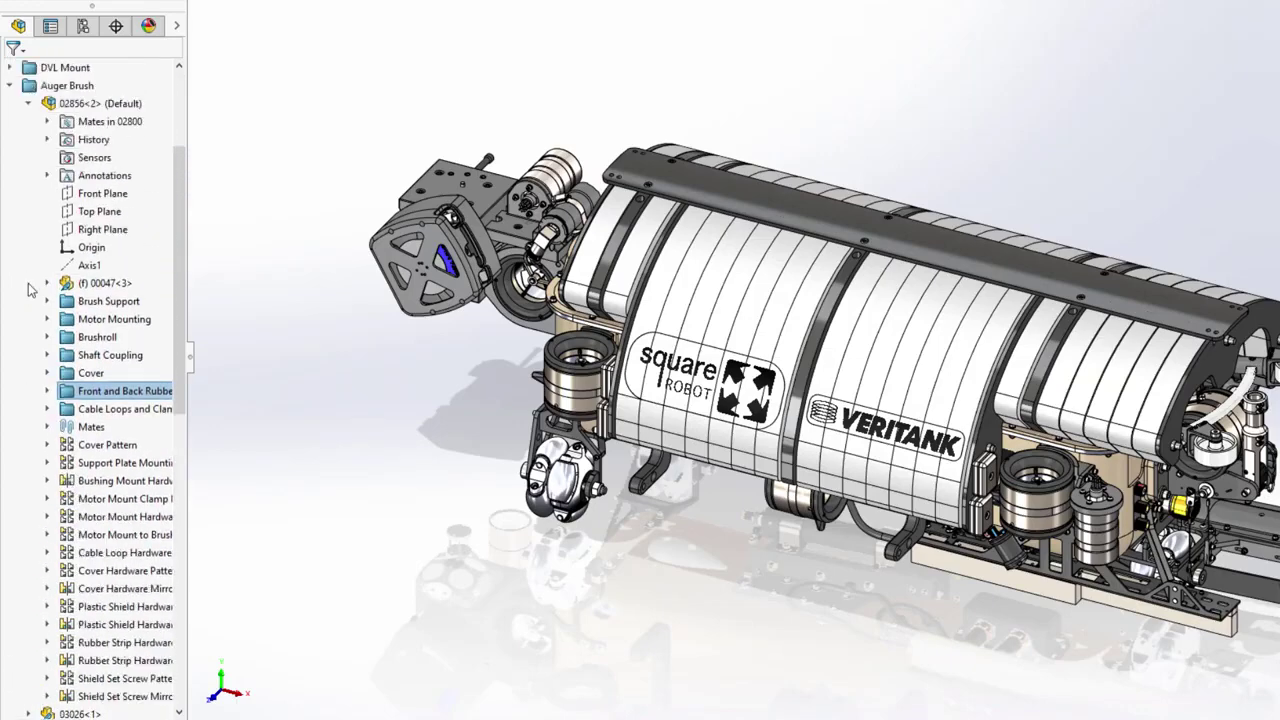
{"action": "left_click", "coordinate": [47, 391]}
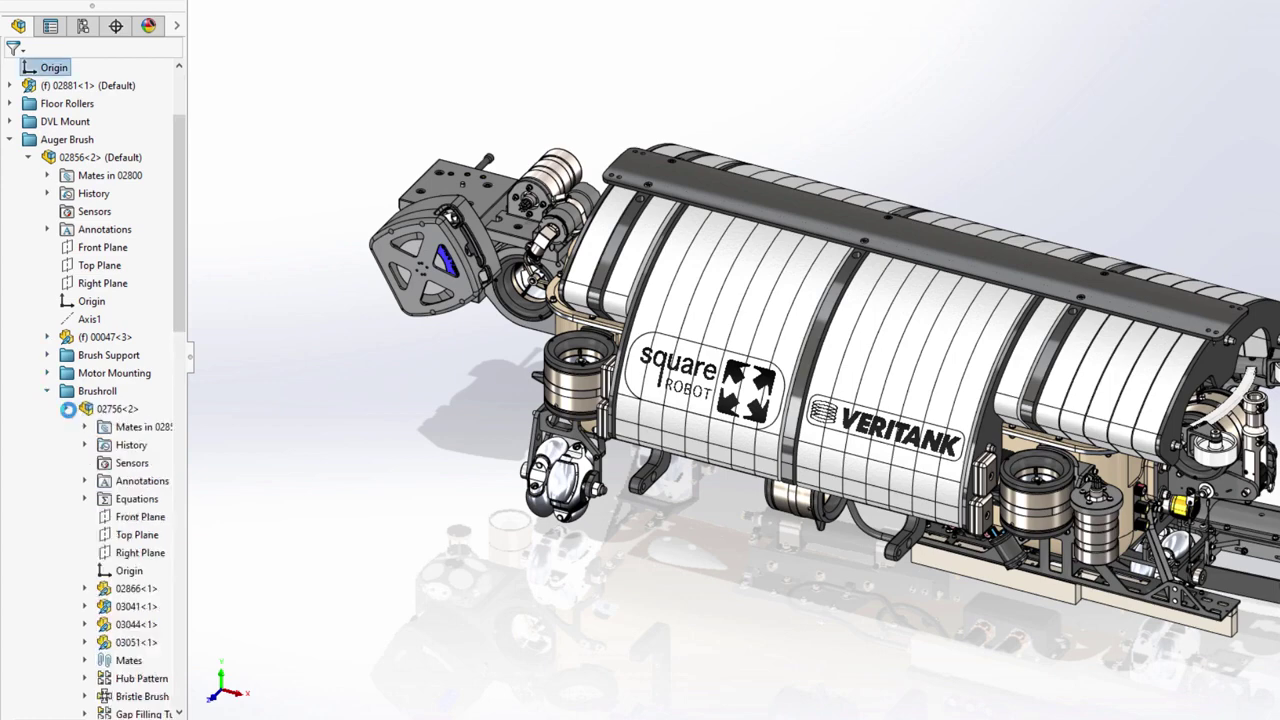
{"action": "left_click", "coordinate": [67, 409]}
{"action": "left_click", "coordinate": [48, 392]}
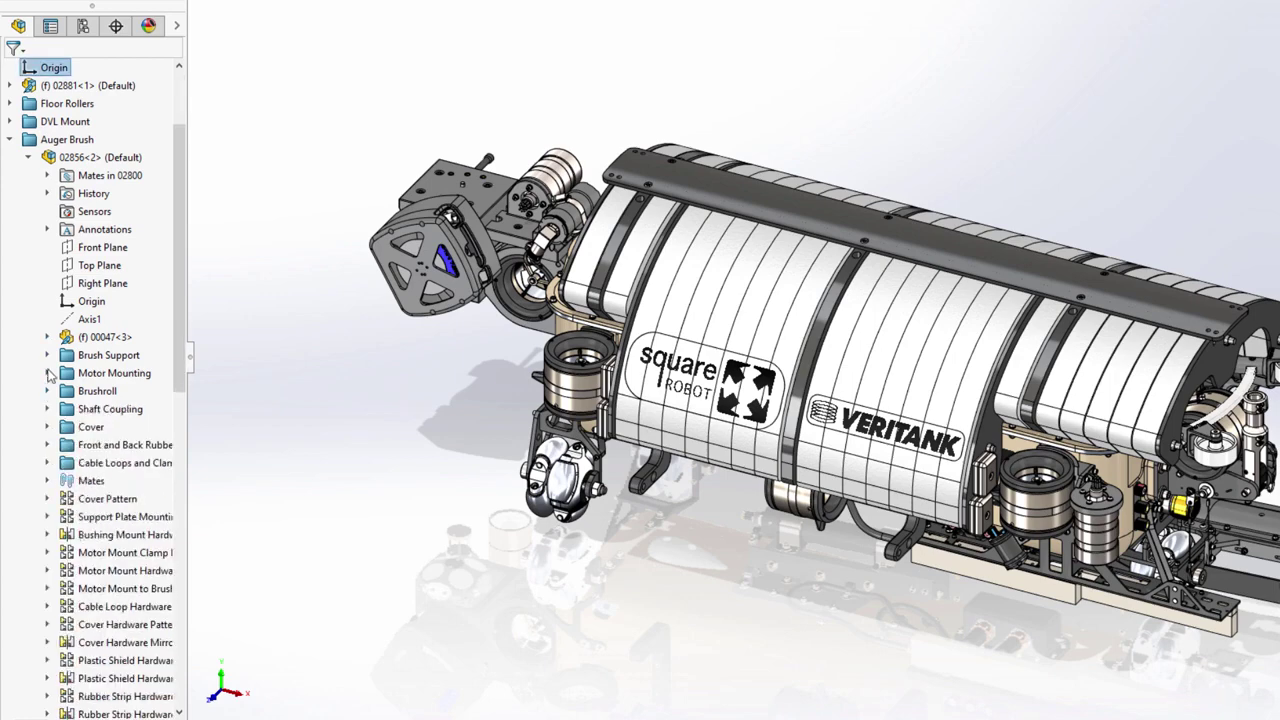
- Collapse subassembly 02856 in the Auger Brush folder and open it as its own document
{"action": "left_click", "coordinate": [28, 158]}
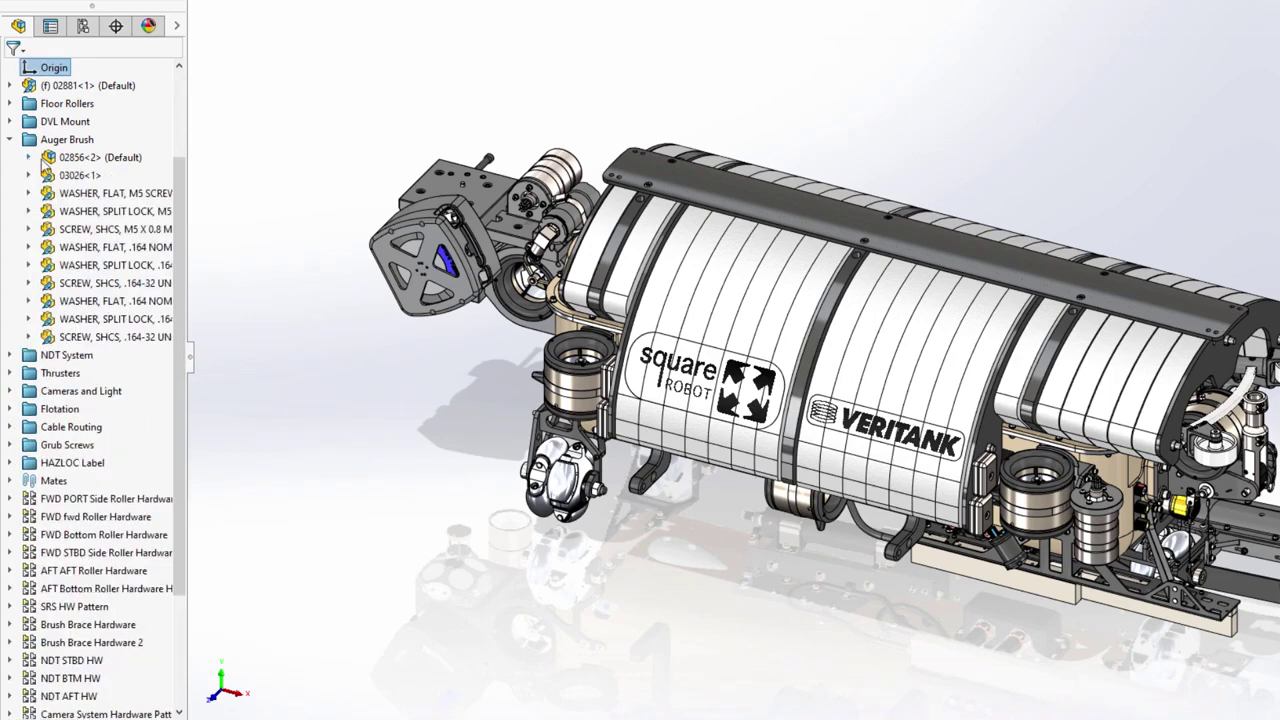
{"action": "left_click", "coordinate": [70, 159]}
{"action": "left_click", "coordinate": [83, 115]}
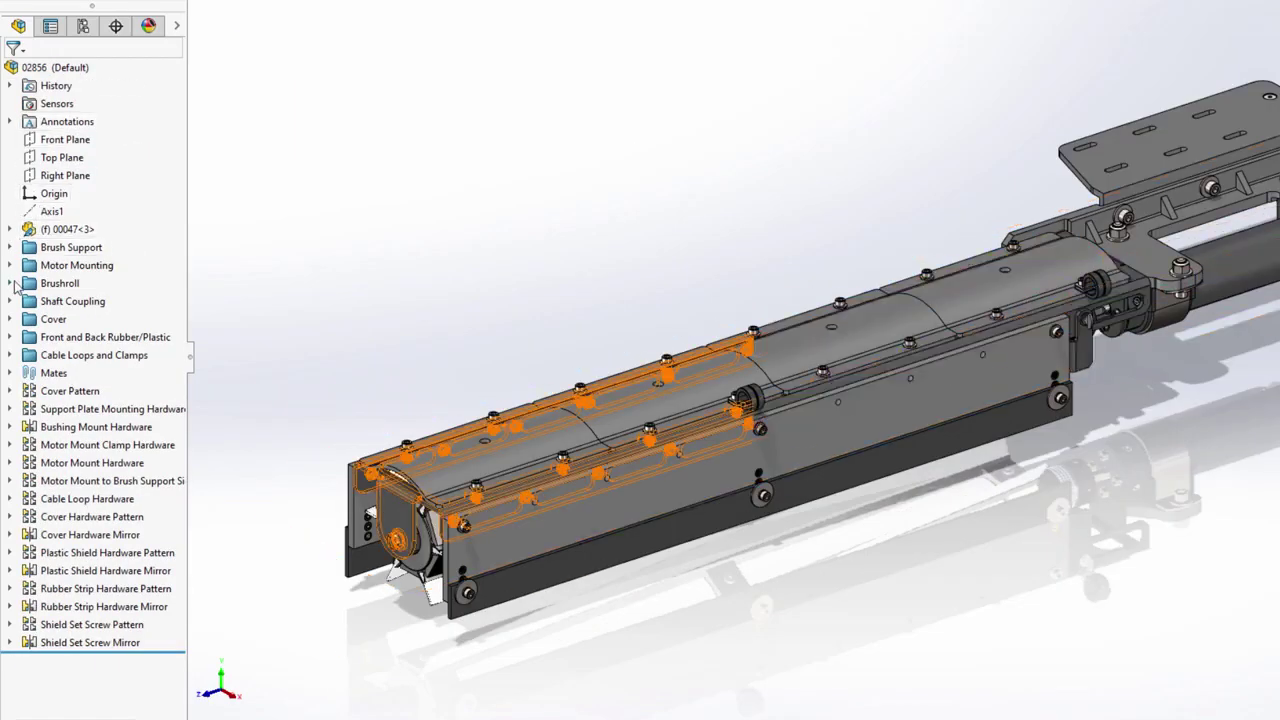
- Examine the Brushroll folder's nested subassembly 02756 and its components 03041 and 02866, then collapse them all
{"action": "left_click", "coordinate": [10, 283]}
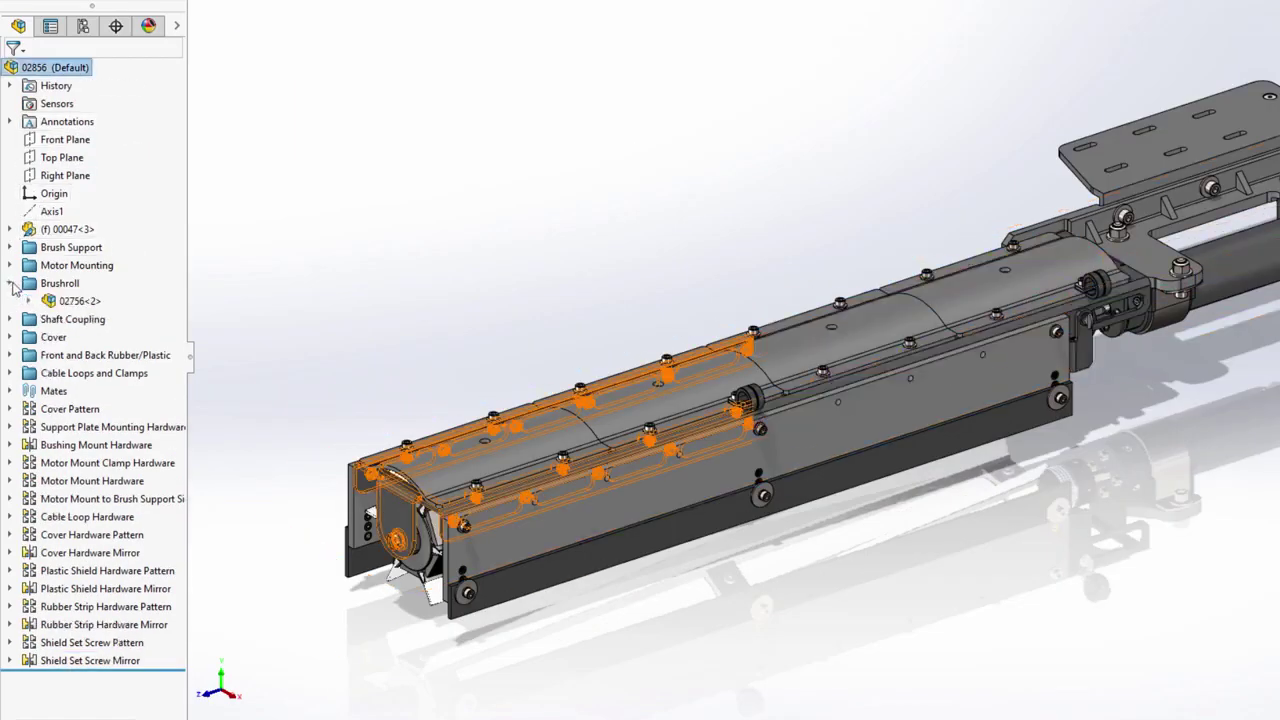
{"action": "left_click", "coordinate": [28, 301]}
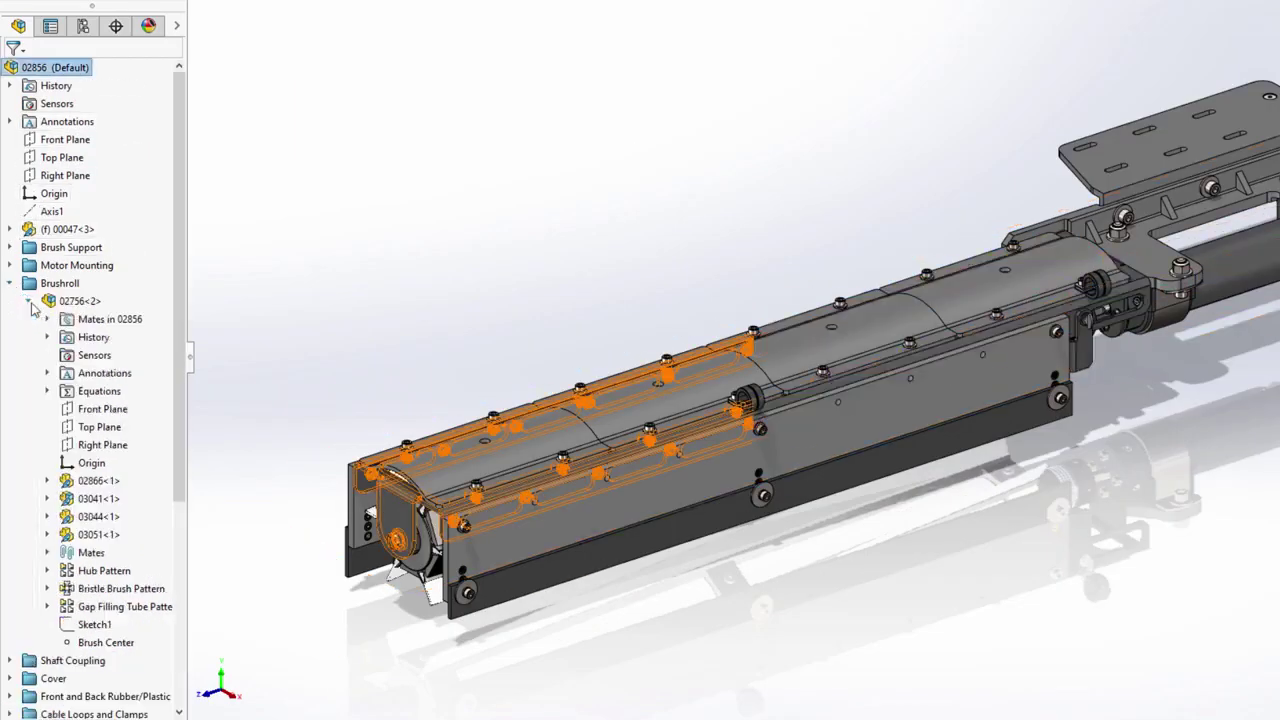
{"action": "left_click", "coordinate": [47, 498]}
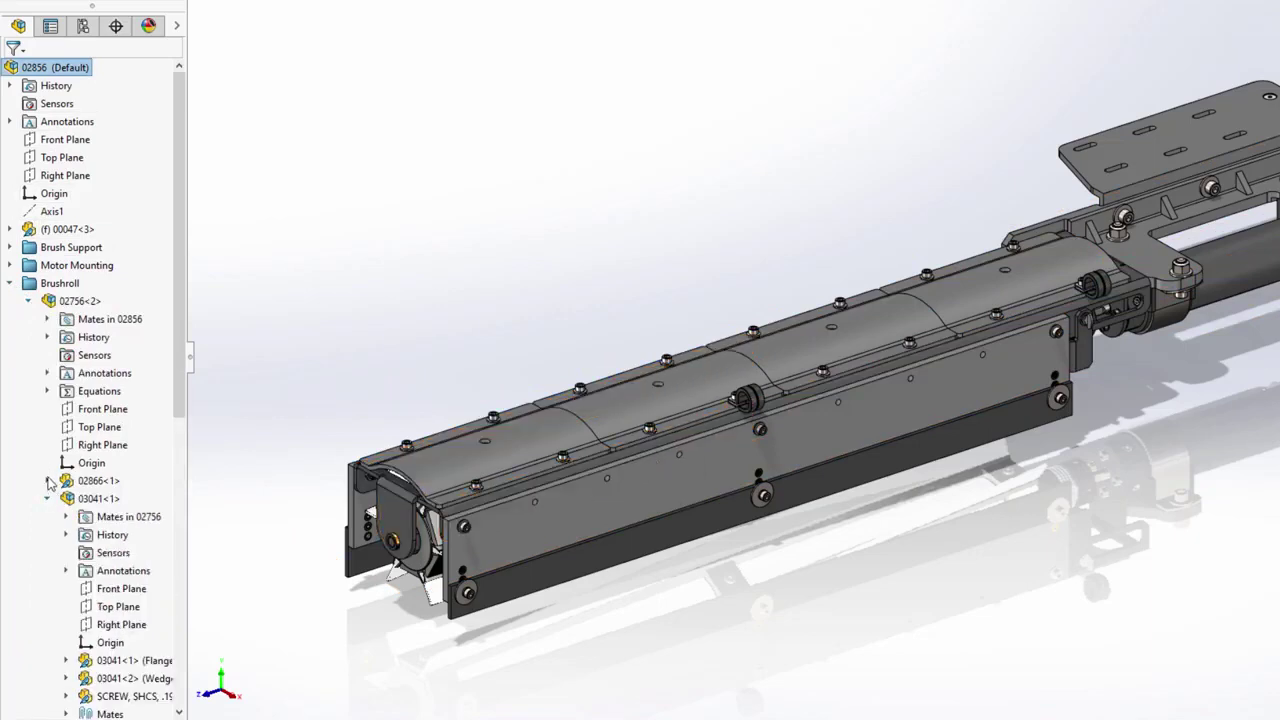
{"action": "left_click", "coordinate": [47, 481]}
{"action": "left_click", "coordinate": [47, 481]}
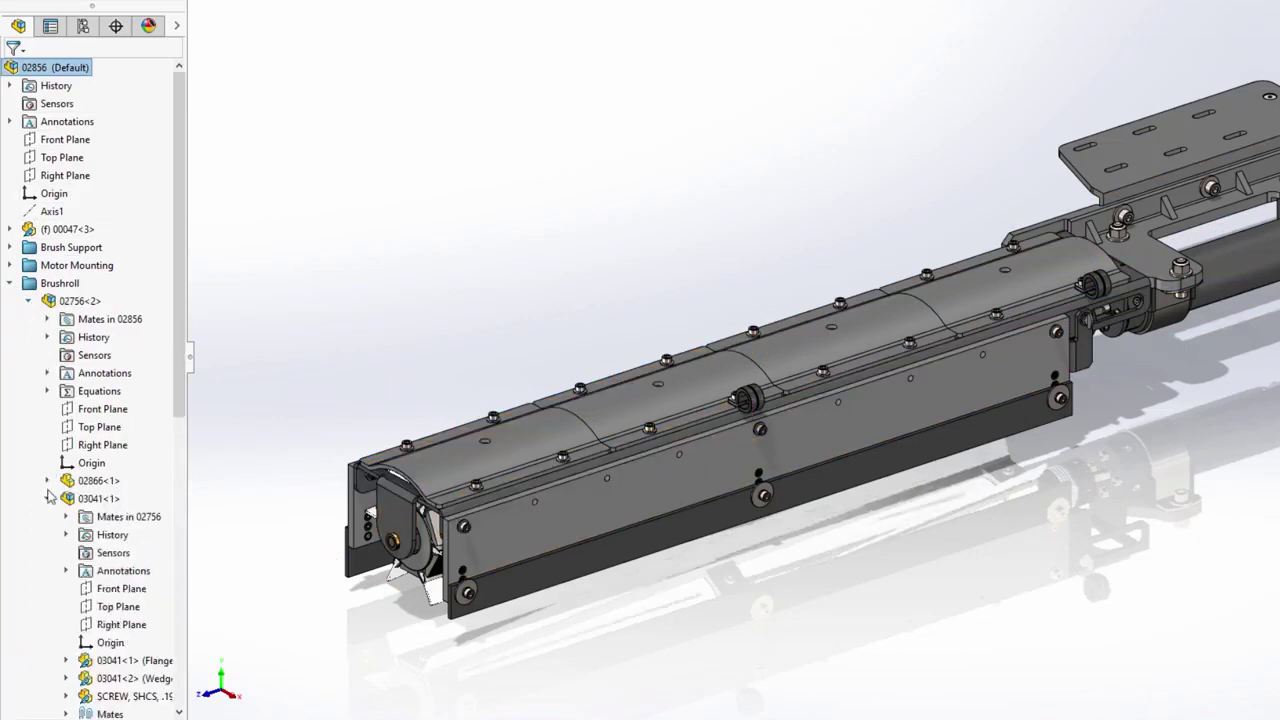
{"action": "left_click", "coordinate": [47, 498]}
{"action": "left_click", "coordinate": [29, 301]}
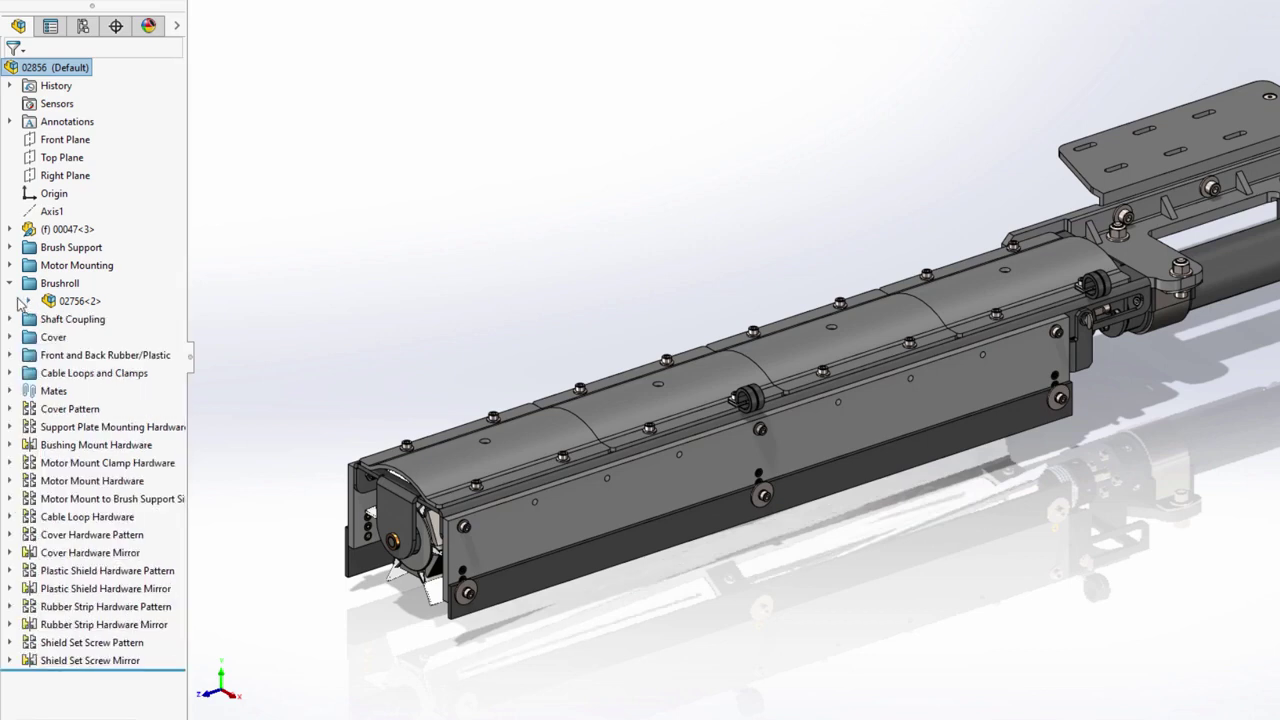
{"action": "left_click", "coordinate": [10, 284]}
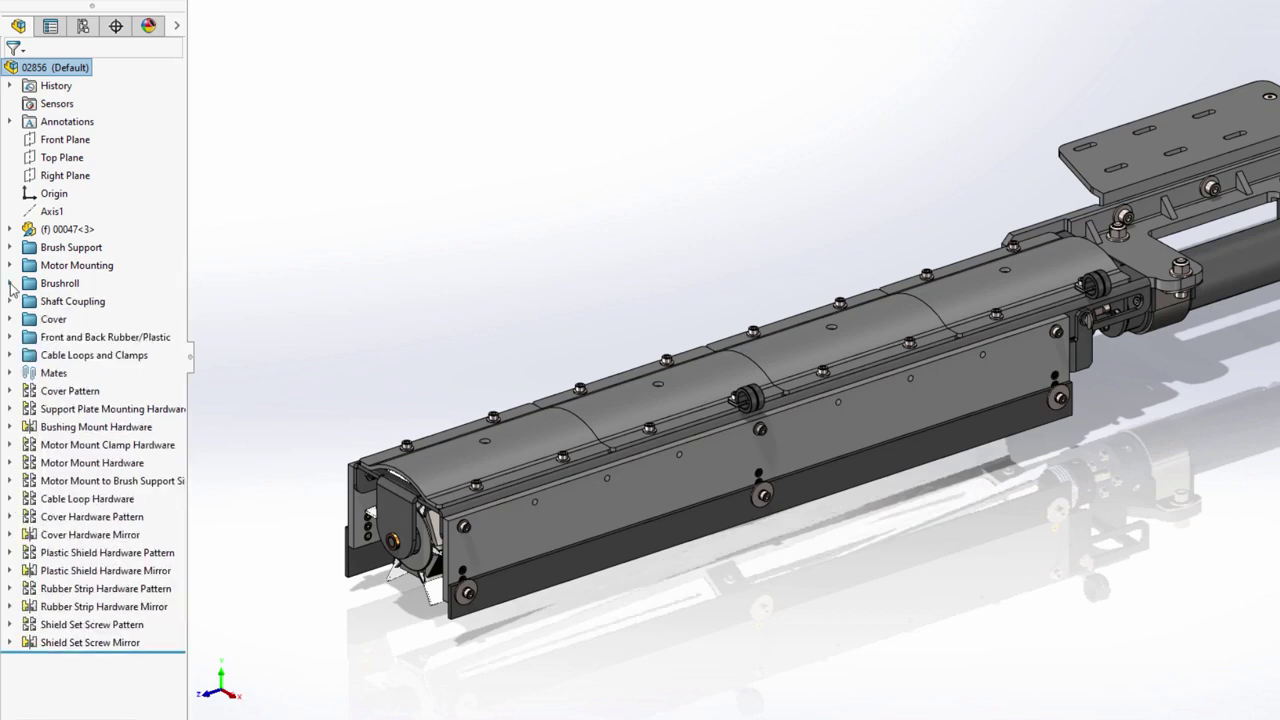
- Switch assembly 02856 to its No Hardware configuration and back to Default, and return to the feature tree
{"action": "left_click", "coordinate": [85, 28]}
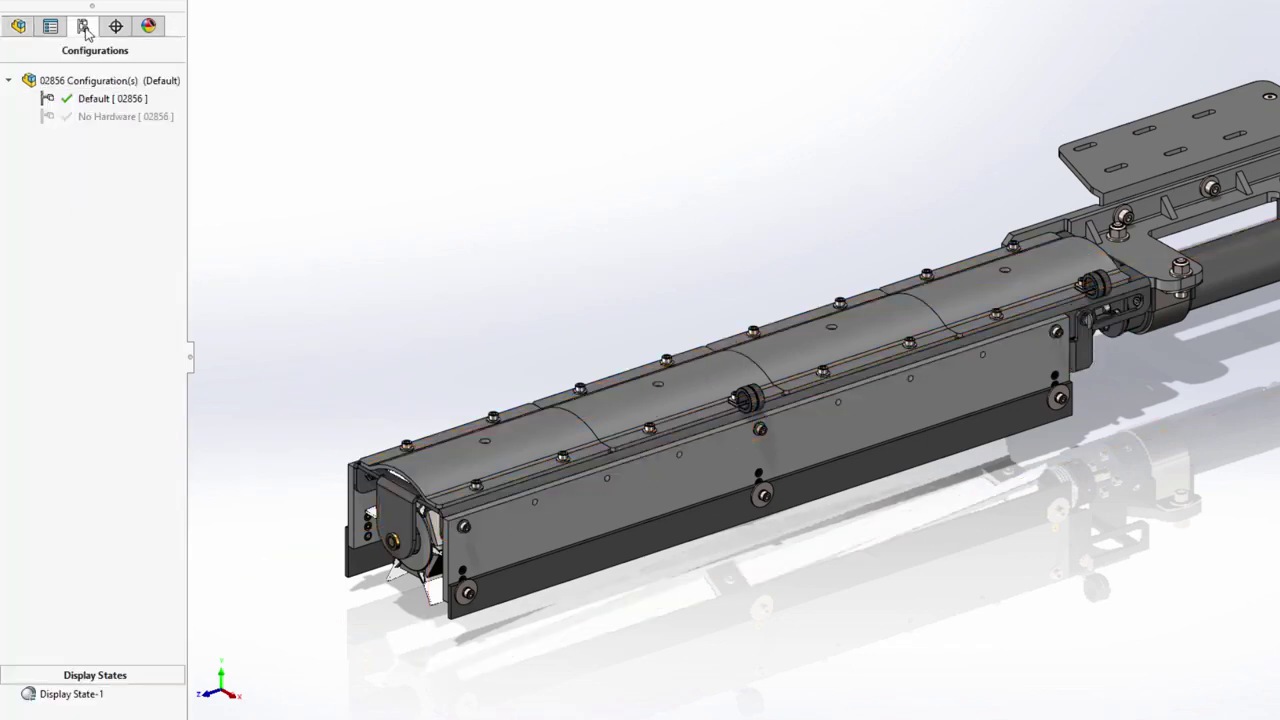
{"action": "left_click", "coordinate": [100, 115]}
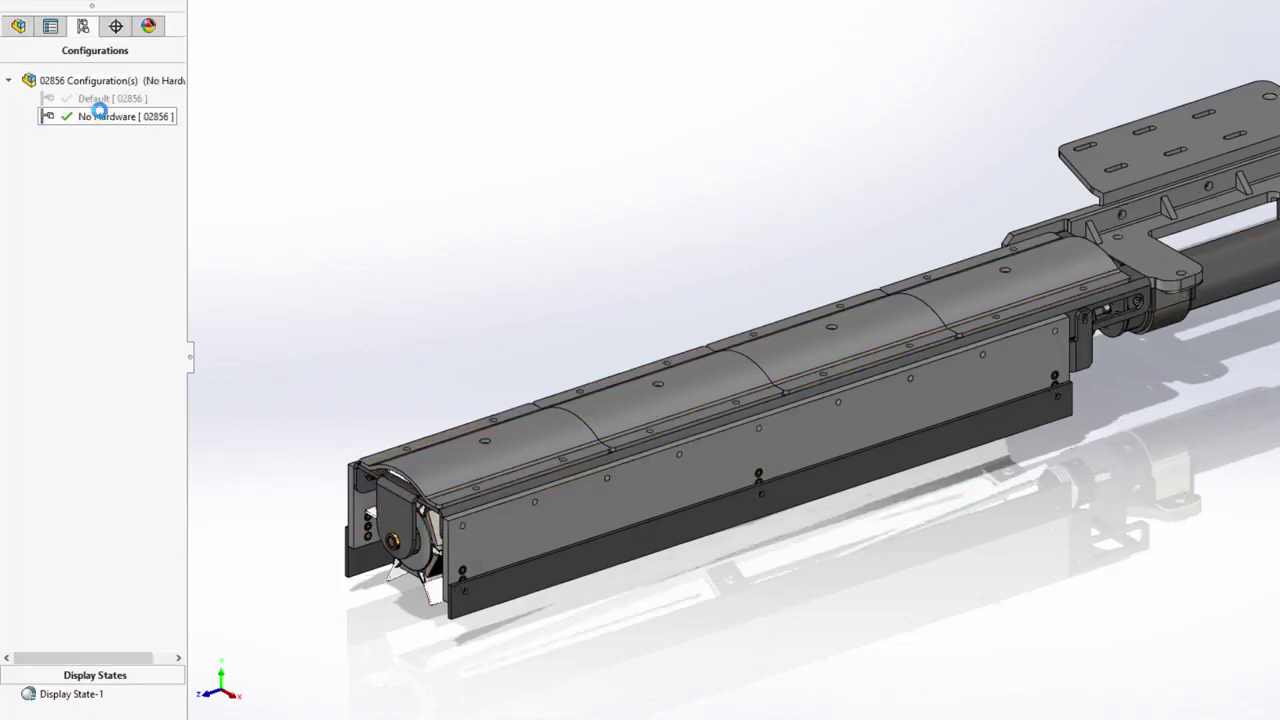
{"action": "double_click", "coordinate": [100, 99]}
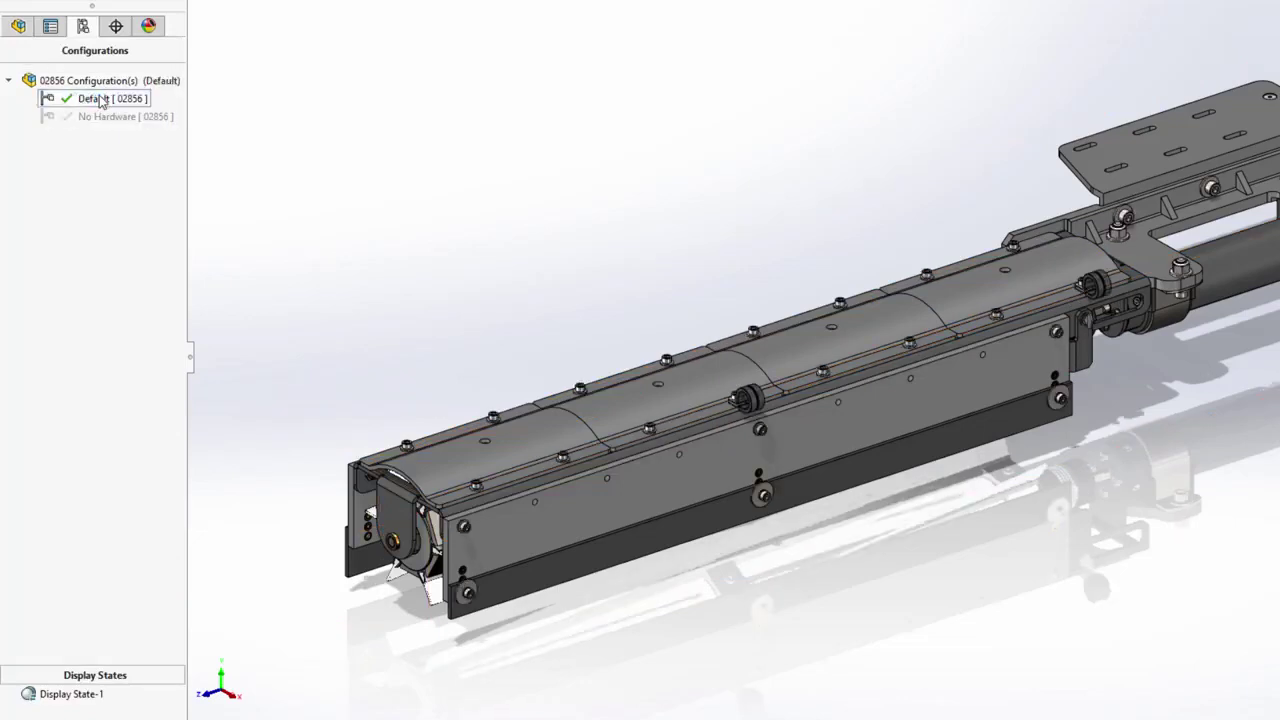
{"action": "left_click", "coordinate": [18, 27]}
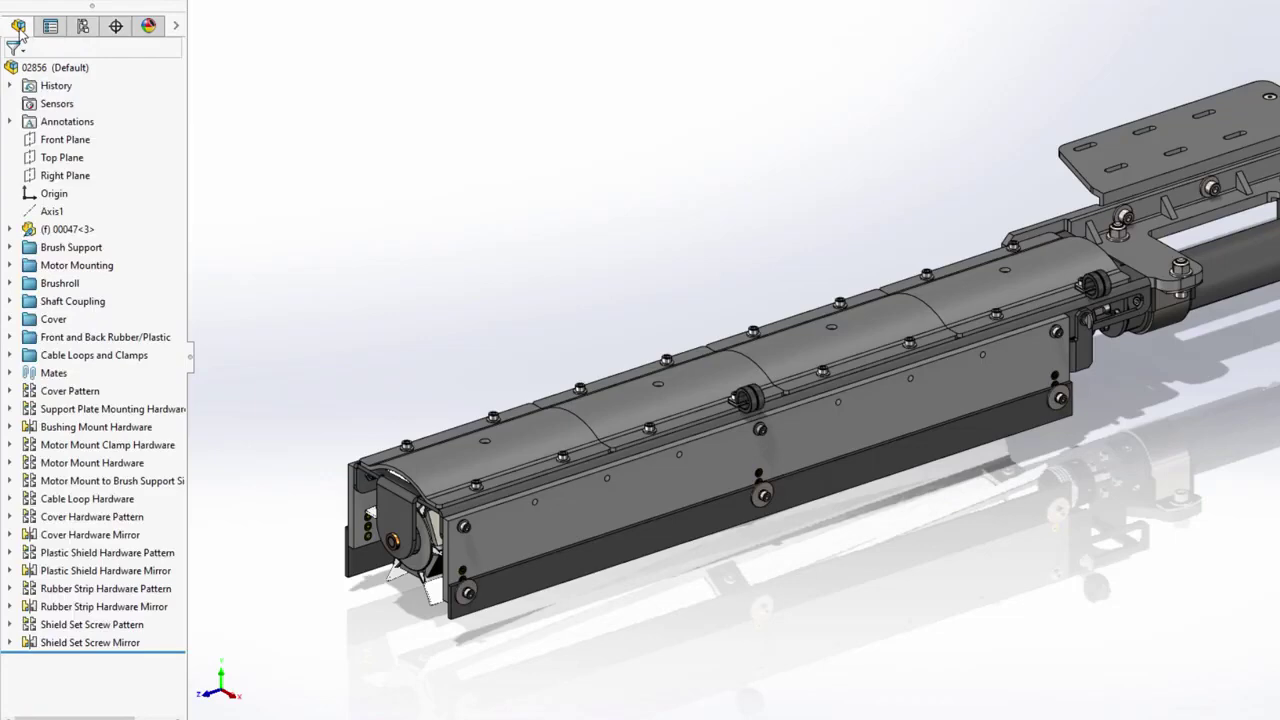
- Set all lightweight components of the top-level assembly 02856 to resolved
{"action": "left_click", "coordinate": [55, 67]}
{"action": "right_click", "coordinate": [56, 67]}
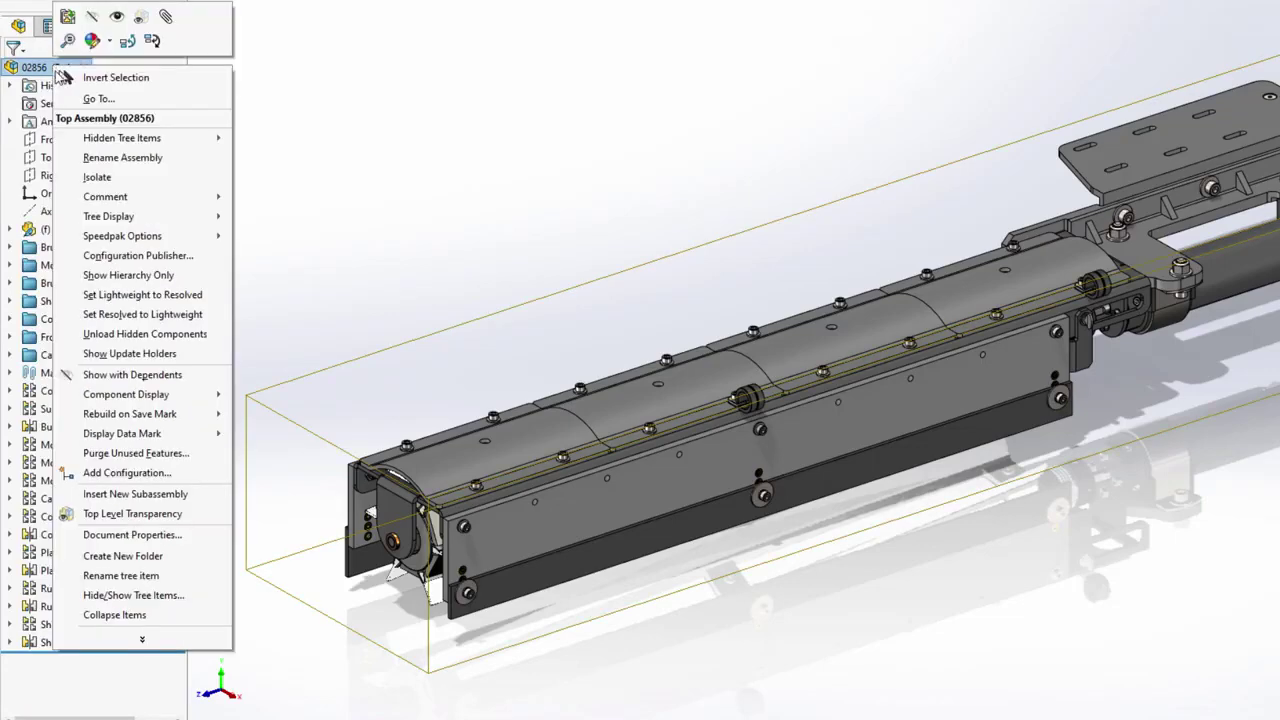
{"action": "left_click", "coordinate": [143, 294]}
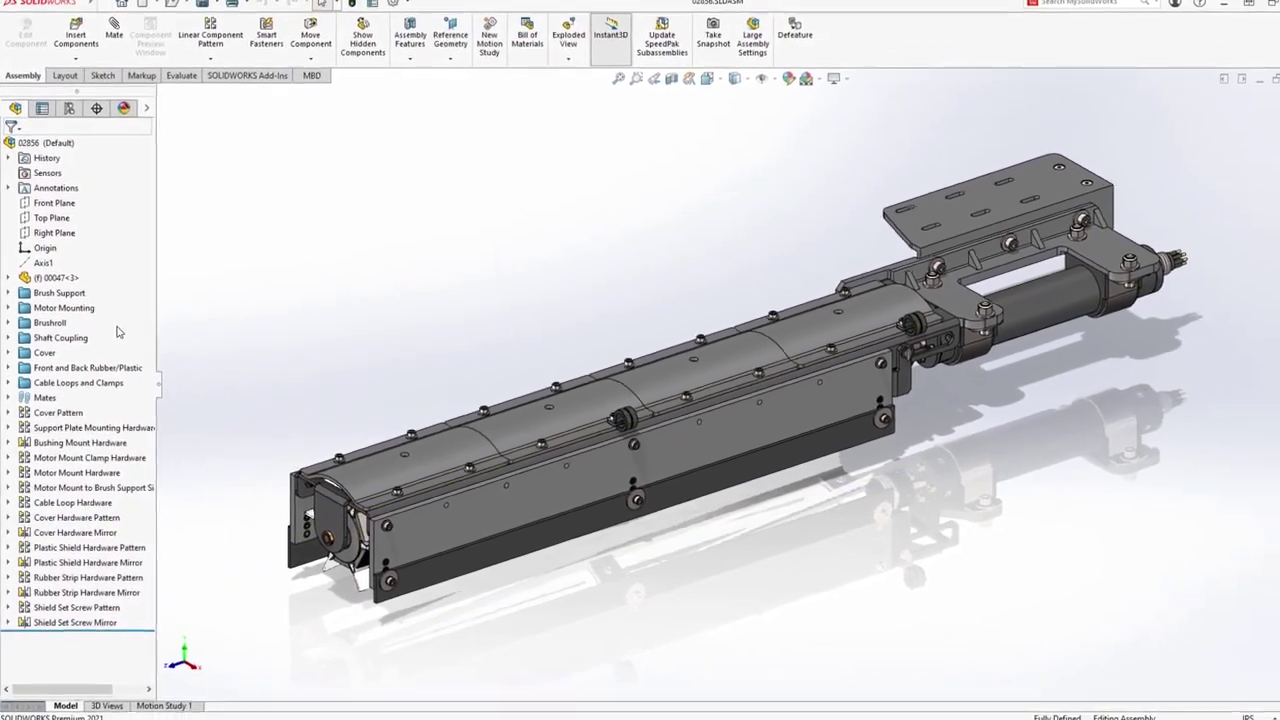
- Run Performance Evaluation on assembly 02856 and examine the Rebuild Performance details
{"action": "left_click", "coordinate": [178, 83]}
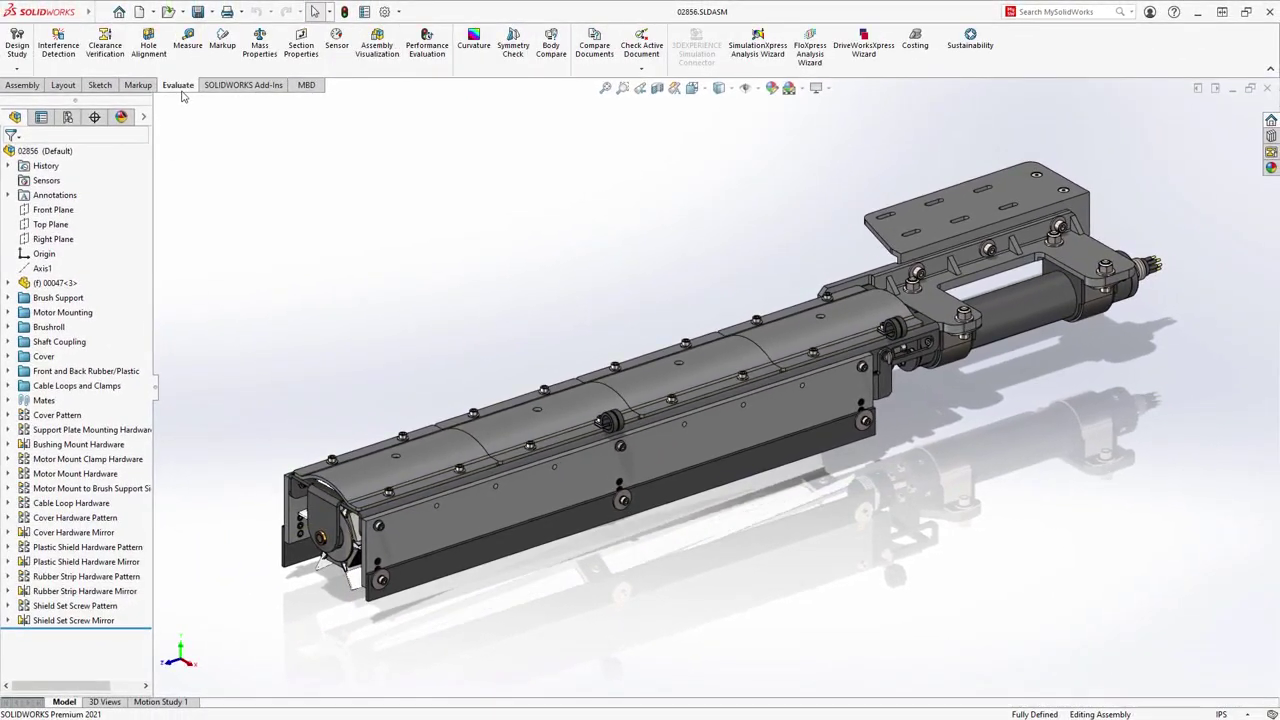
{"action": "left_click", "coordinate": [427, 50]}
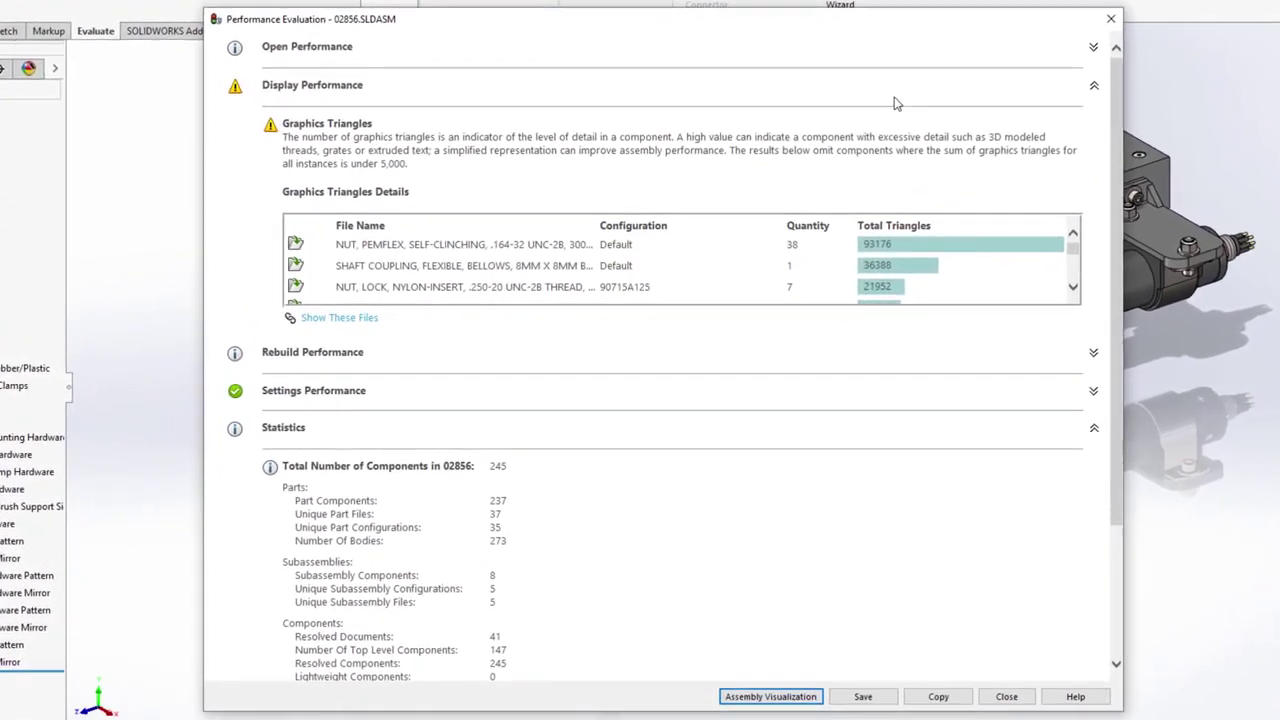
{"action": "left_click", "coordinate": [1094, 87]}
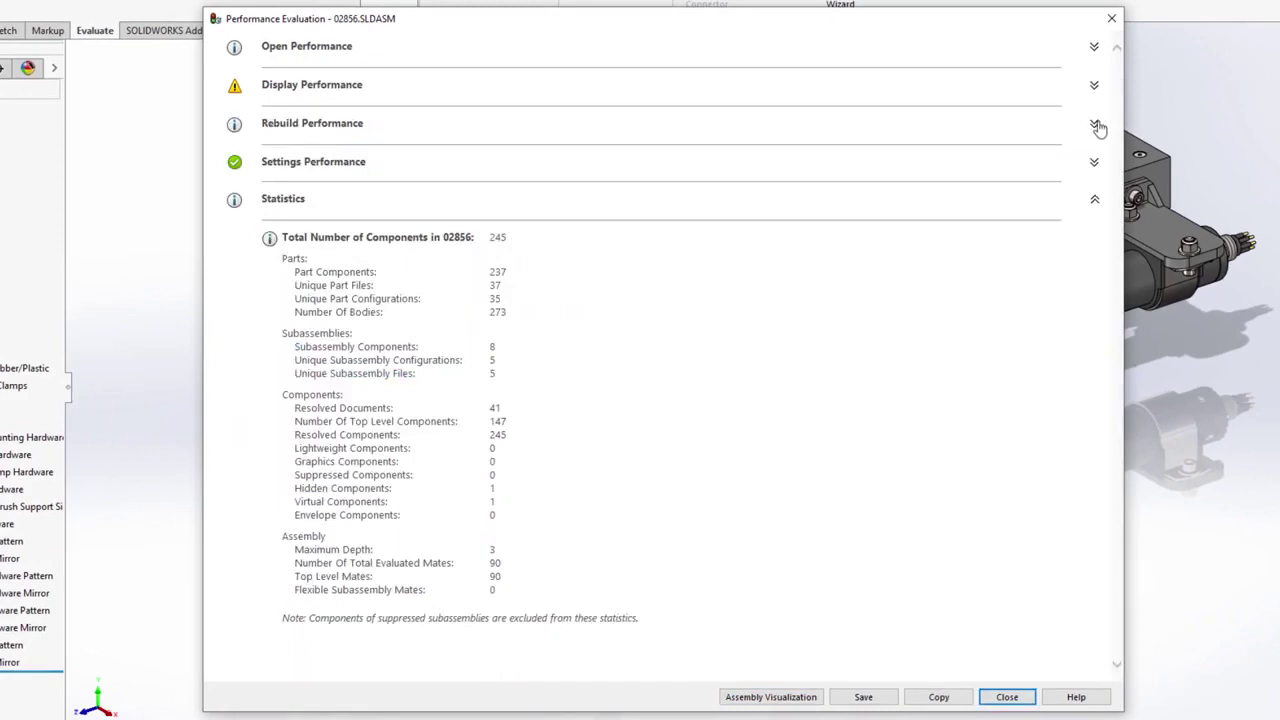
{"action": "left_click", "coordinate": [1095, 125]}
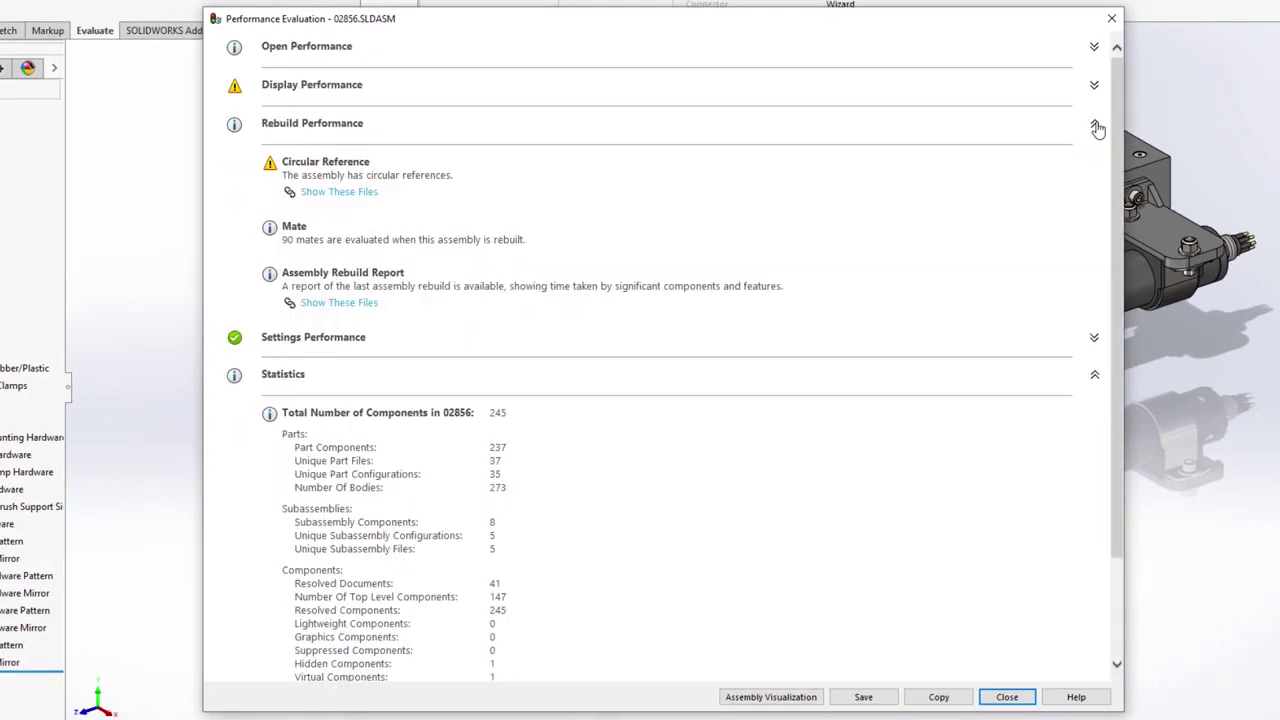
- Review the hole features of 02864 and 03024 listed in the circular reference report, then close the evaluation
{"action": "left_click", "coordinate": [345, 194]}
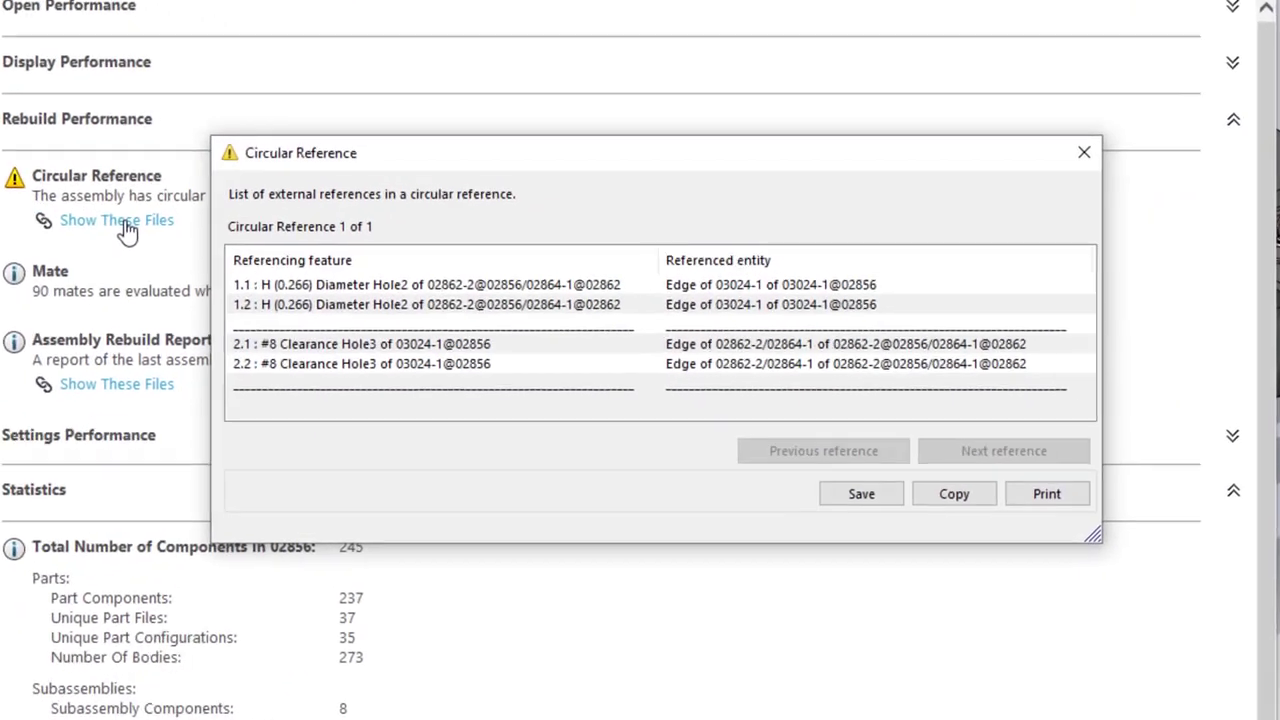
{"action": "left_click", "coordinate": [399, 283]}
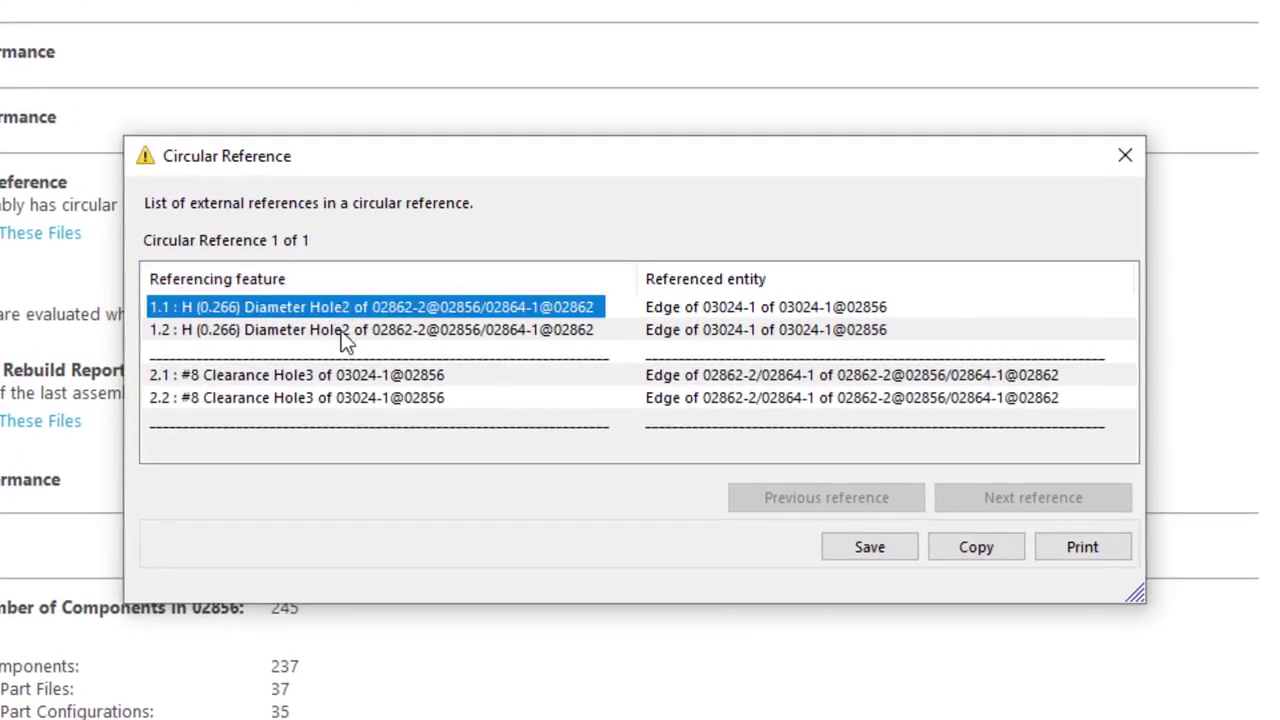
{"action": "left_click", "coordinate": [345, 337]}
{"action": "left_click", "coordinate": [341, 376]}
{"action": "left_click", "coordinate": [336, 398]}
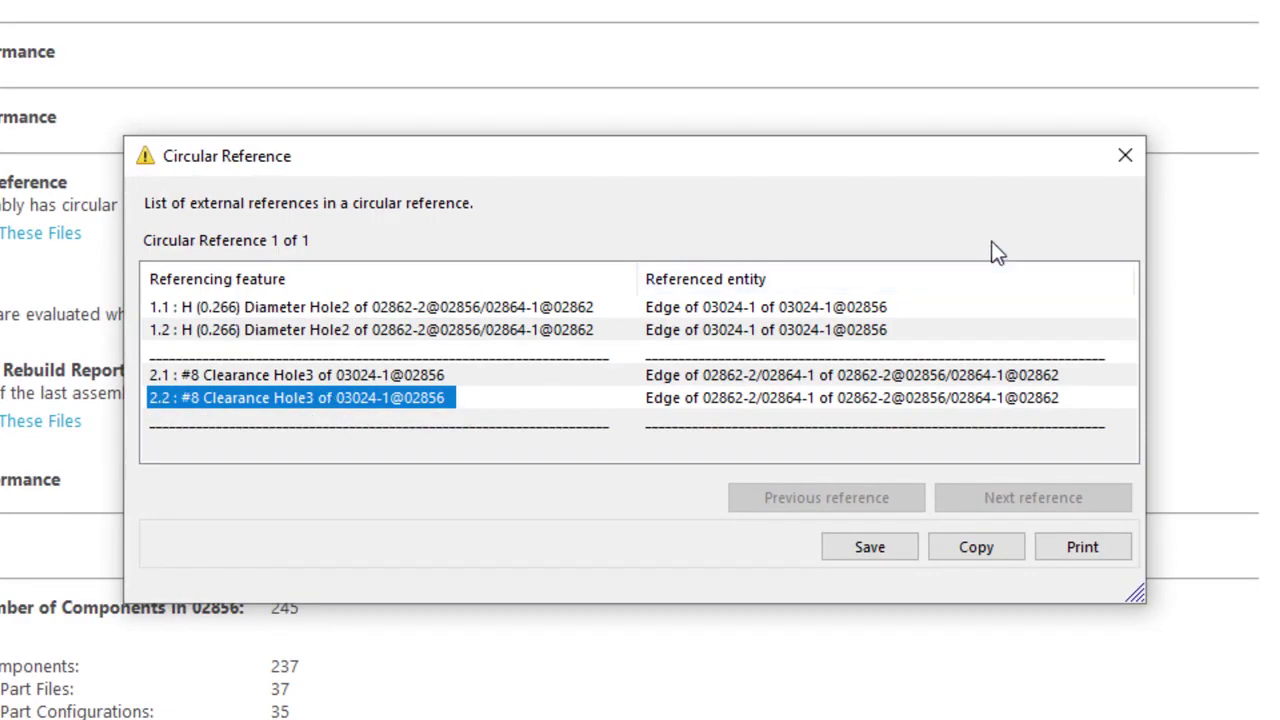
{"action": "left_click", "coordinate": [1127, 156]}
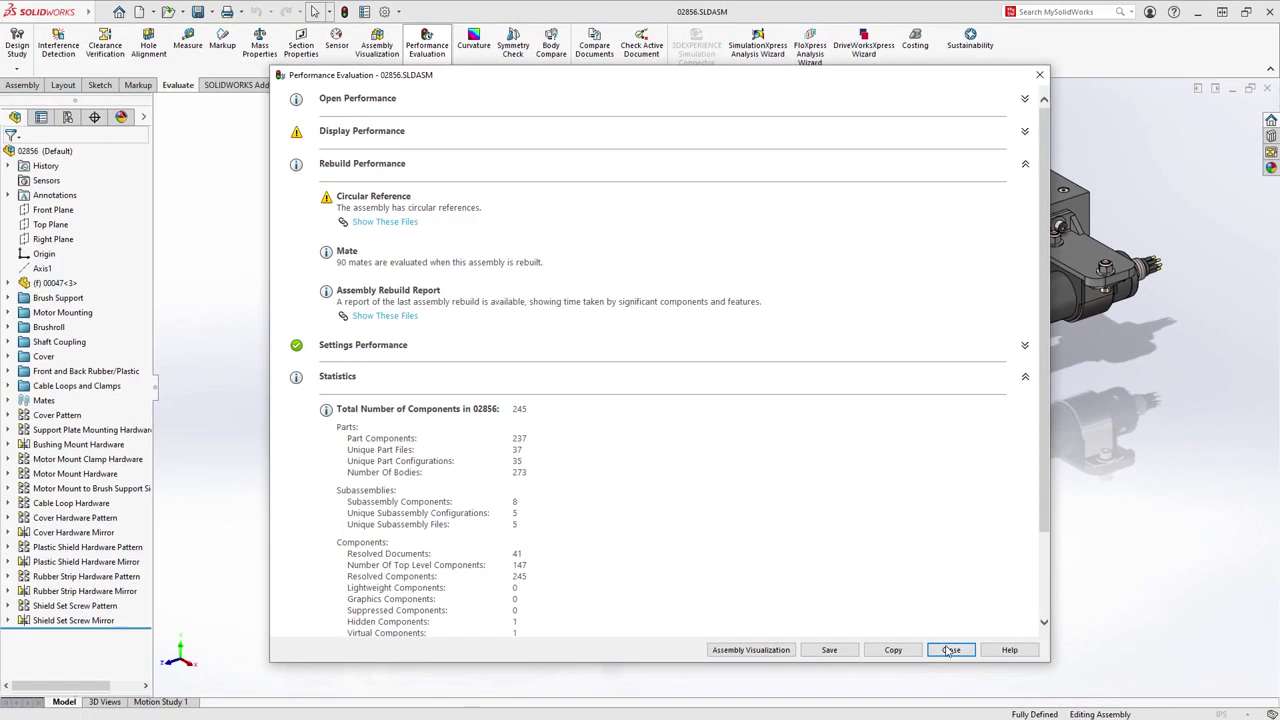
{"action": "left_click", "coordinate": [952, 650]}
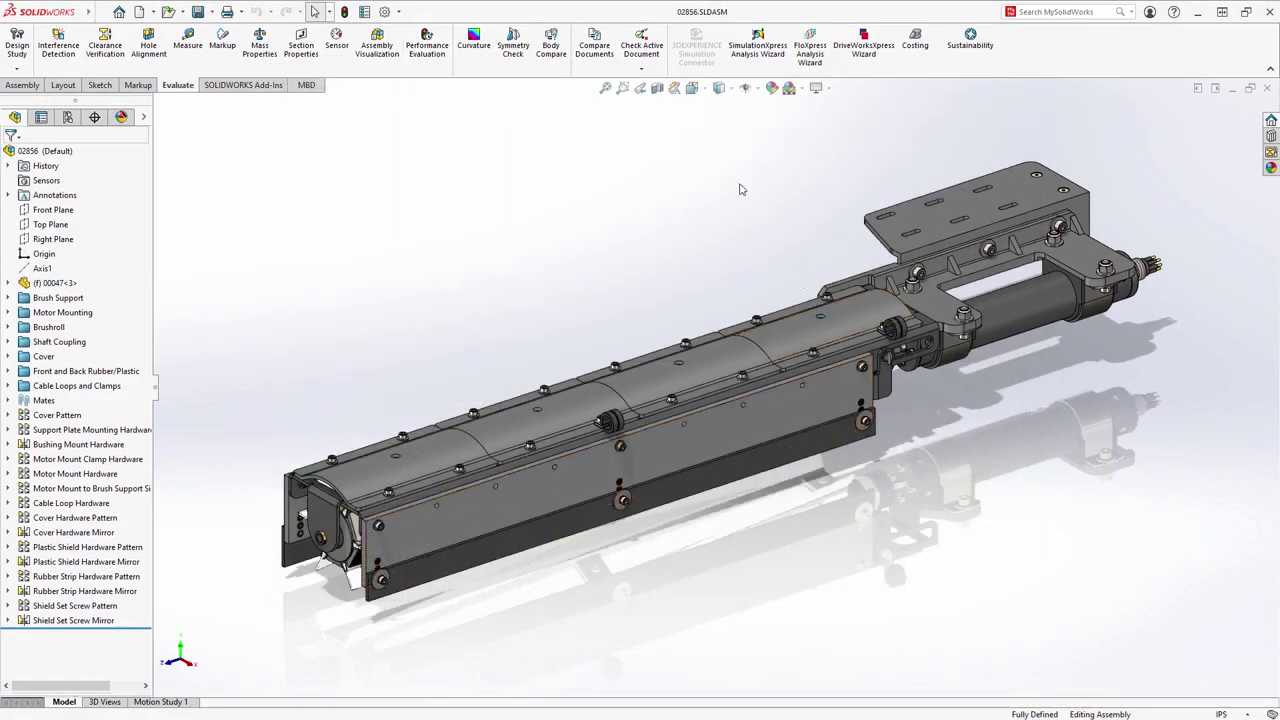
- Apply the saved Circular Reference view and isolate parts 02864 and 03024
{"action": "left_click", "coordinate": [692, 88]}
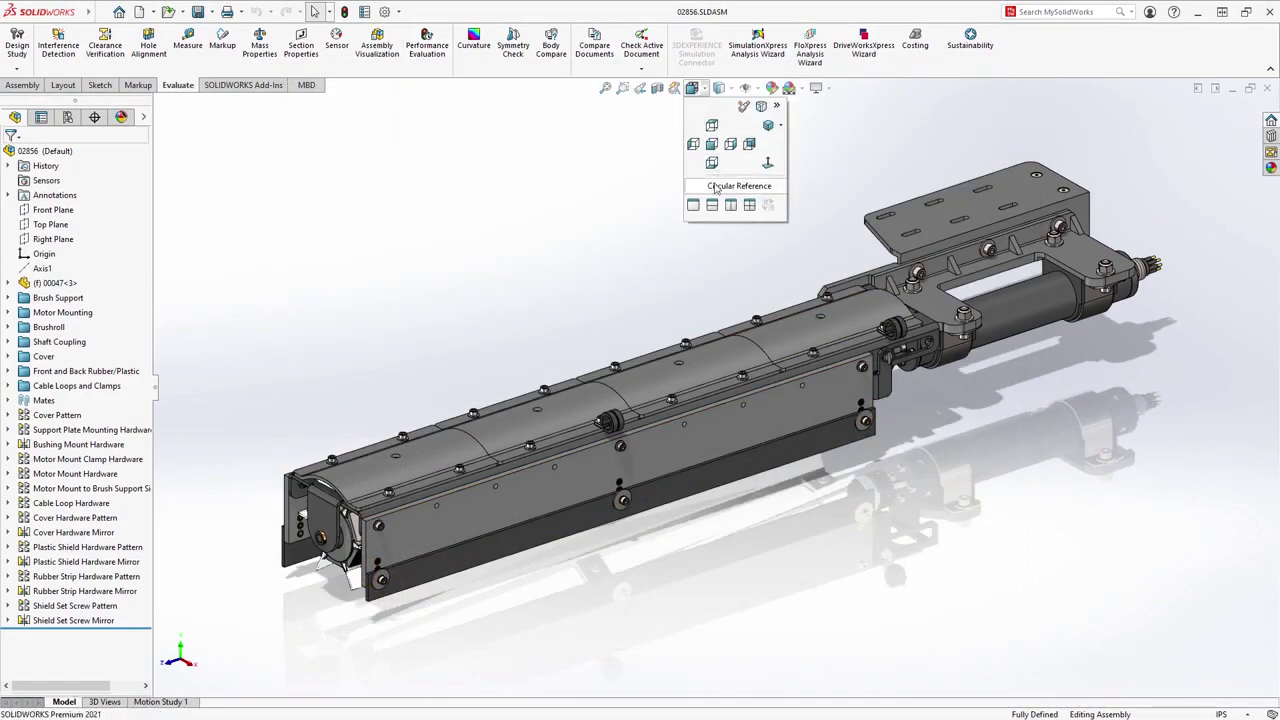
{"action": "left_click", "coordinate": [714, 188]}
{"action": "left_click", "coordinate": [975, 330]}
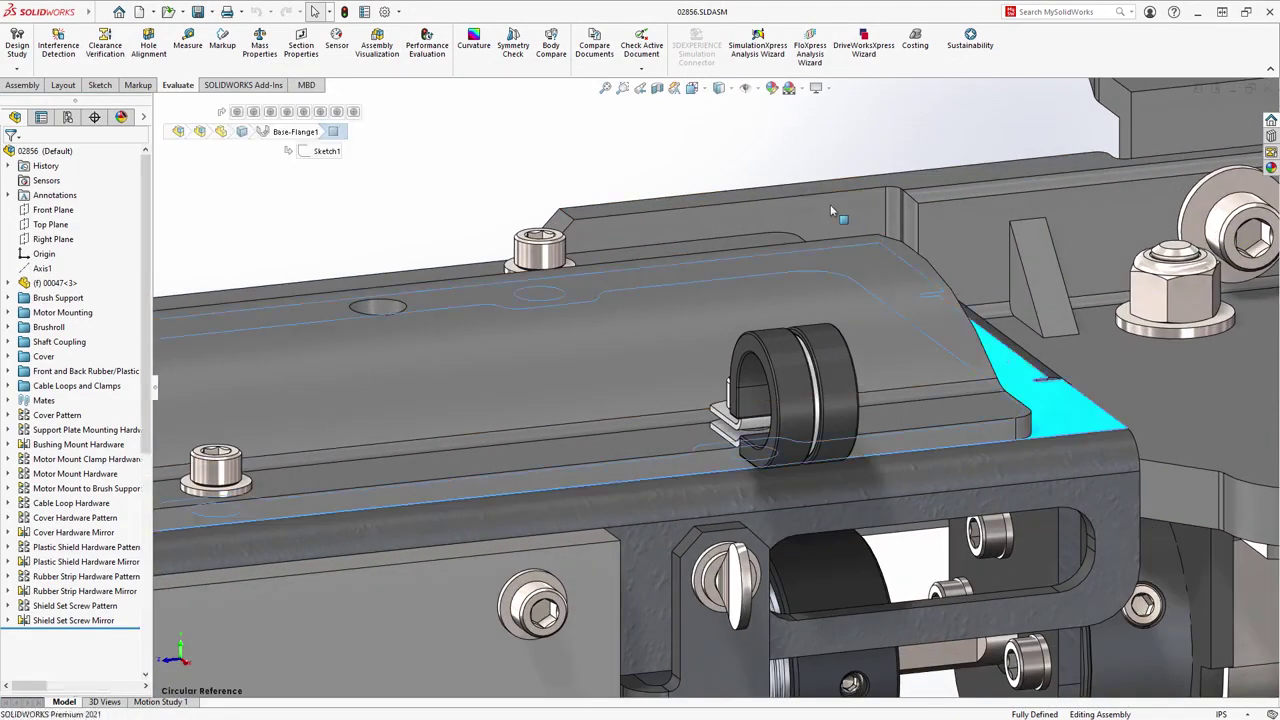
{"action": "left_click", "coordinate": [830, 204], "text": "ctrl"}
{"action": "right_click", "coordinate": [548, 161]}
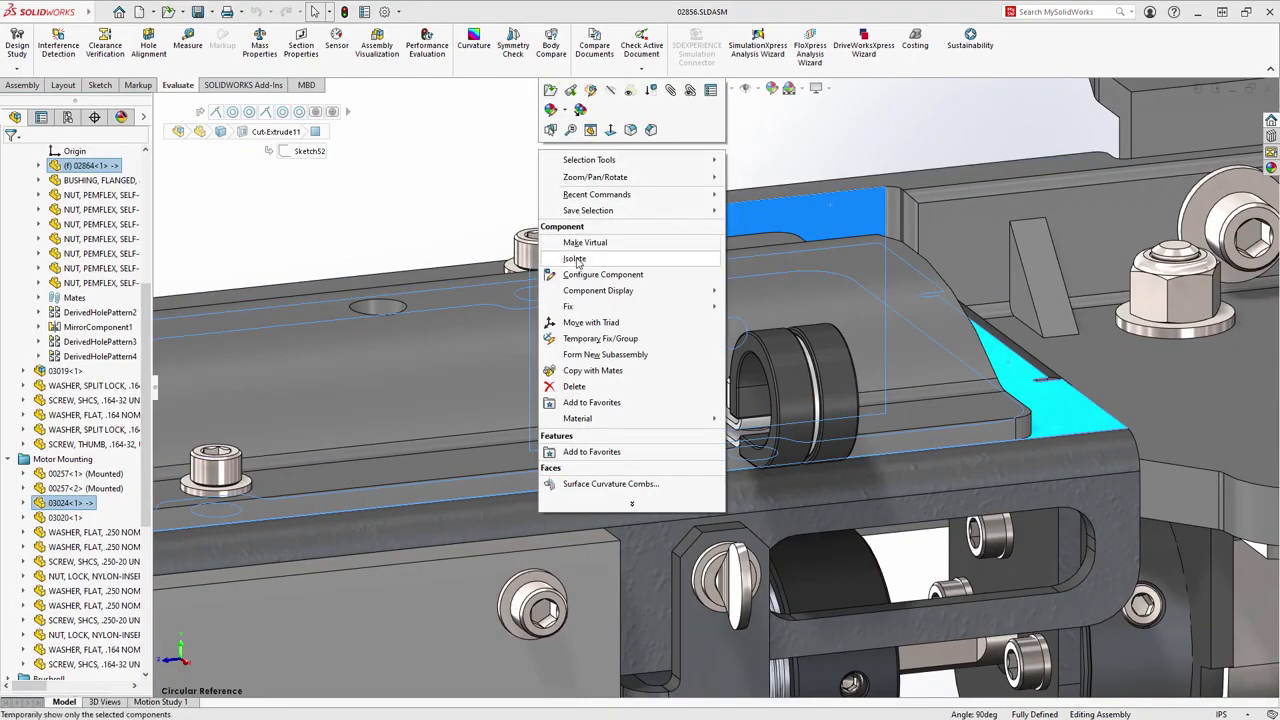
{"action": "left_click", "coordinate": [577, 261]}
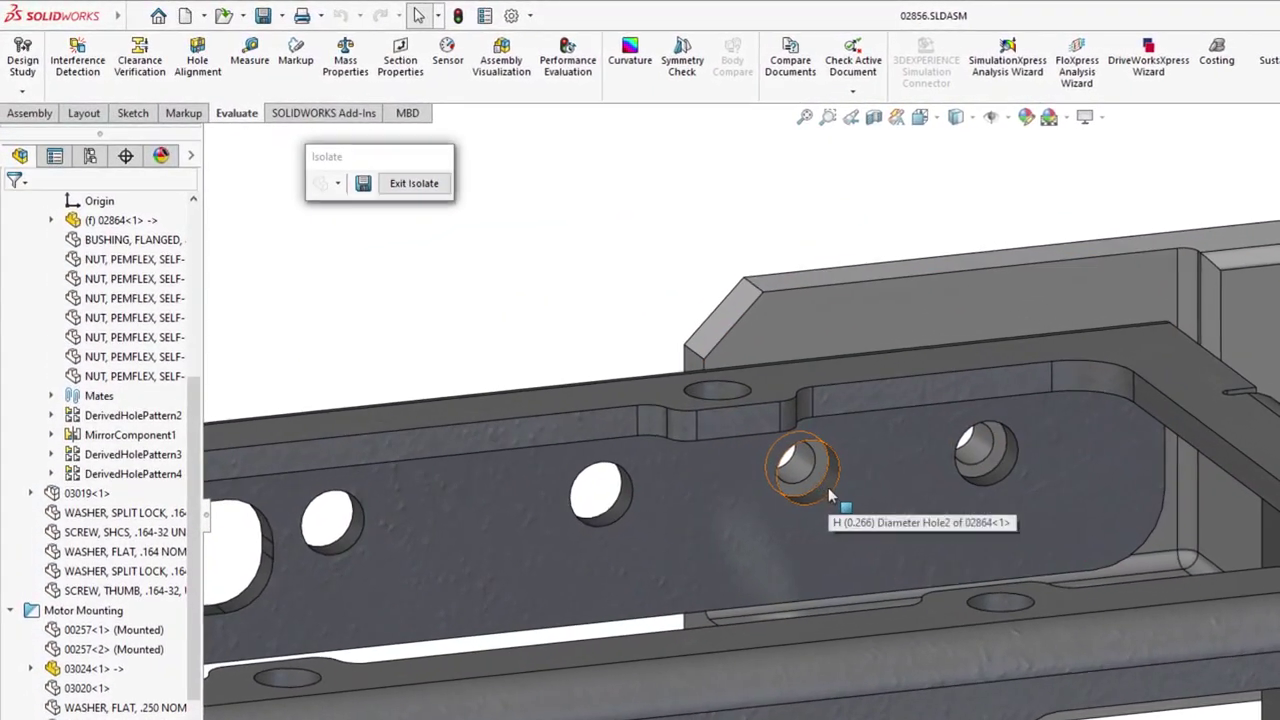
- Inspect the external concentric relations Concentric7 and Concentric8 in the position sketch of 02864's 0.266 diameter holes, then cancel the edit
{"action": "left_click", "coordinate": [765, 446]}
{"action": "left_click", "coordinate": [875, 410]}
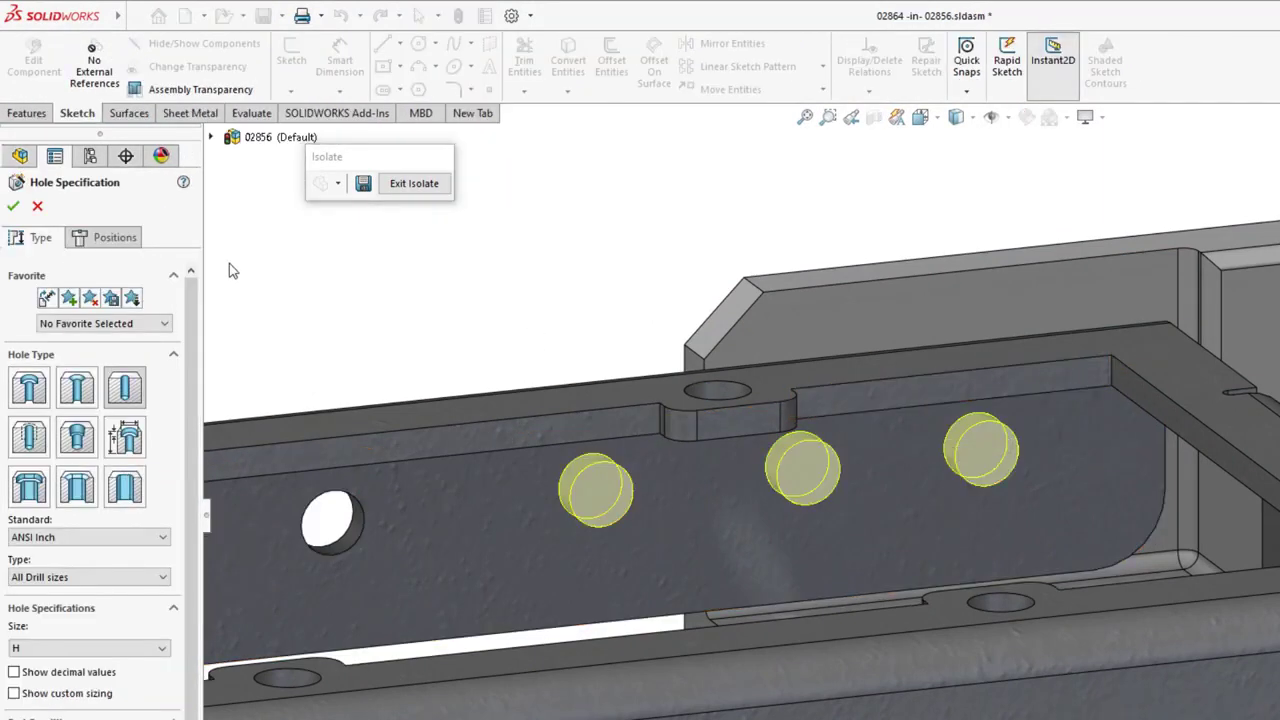
{"action": "left_click", "coordinate": [113, 240]}
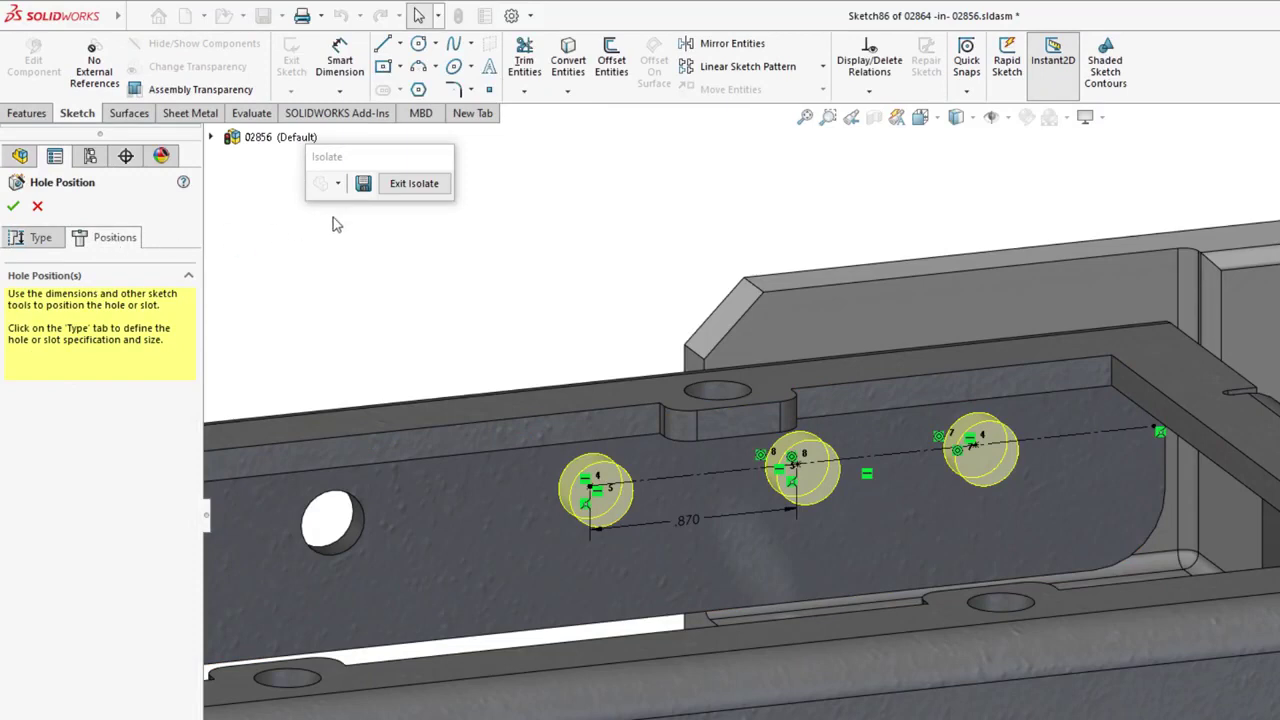
{"action": "left_click", "coordinate": [866, 64]}
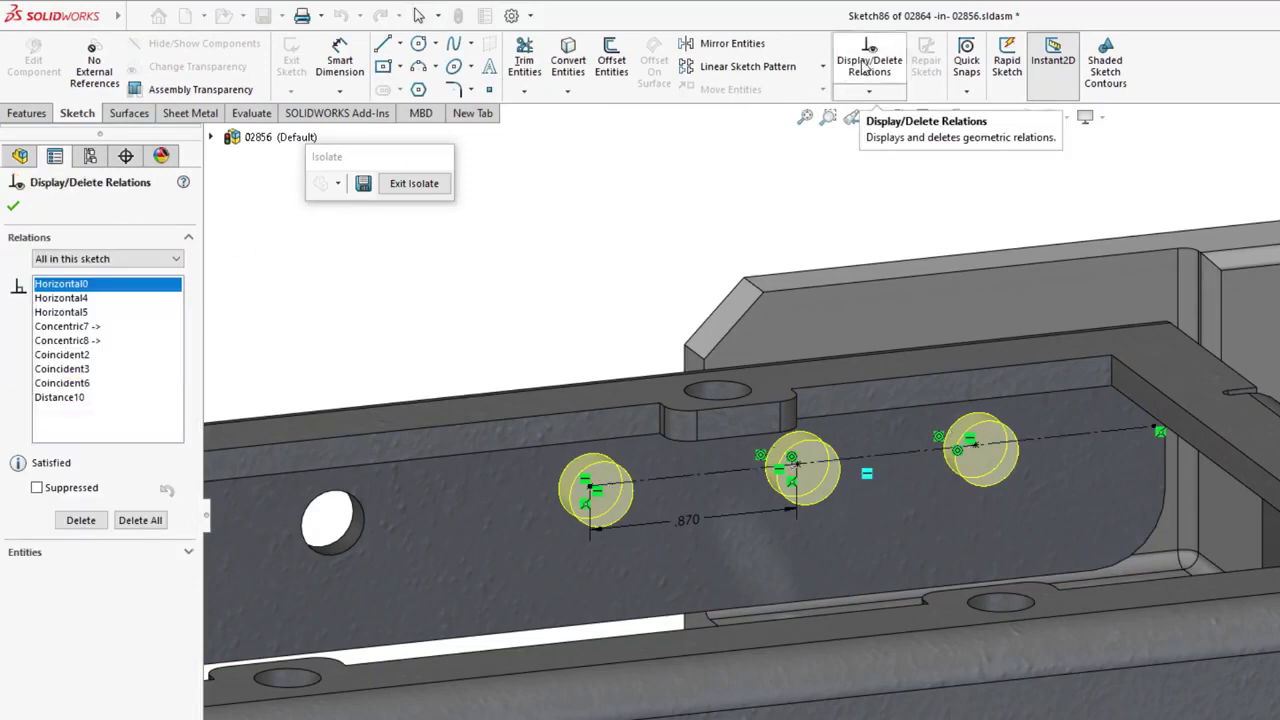
{"action": "left_click", "coordinate": [76, 333]}
{"action": "left_click", "coordinate": [68, 341]}
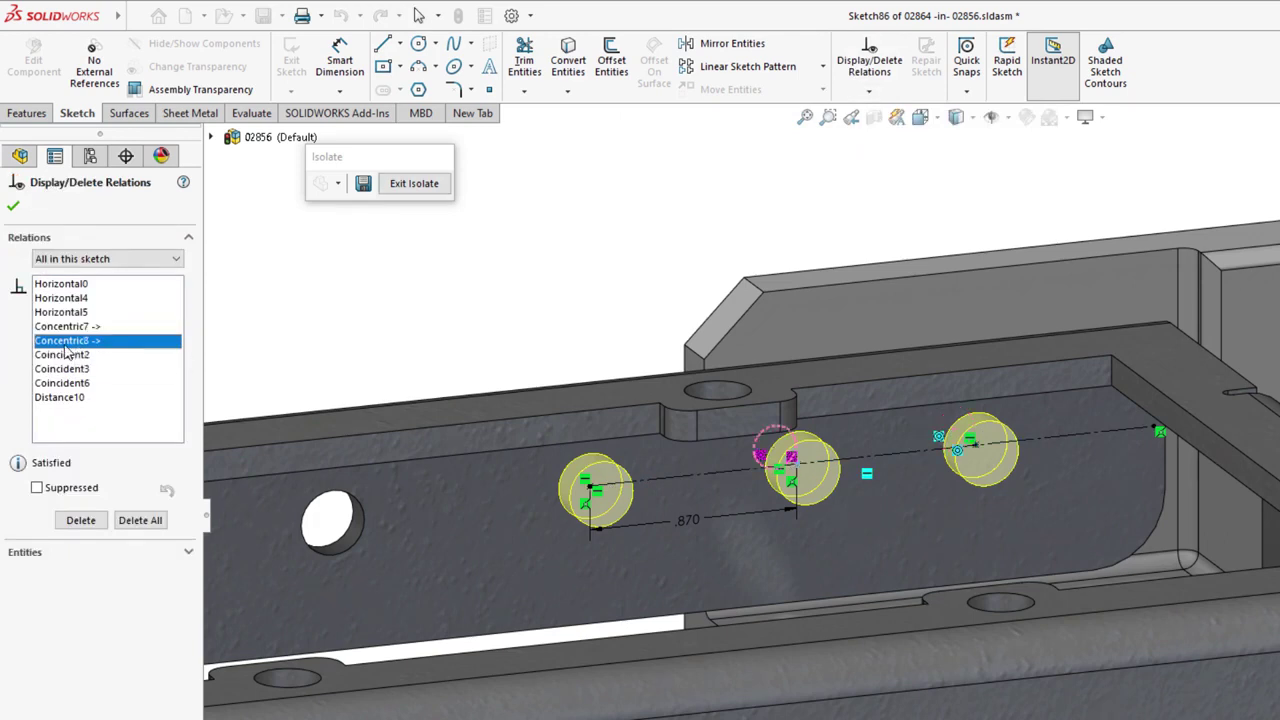
{"action": "left_click", "coordinate": [13, 206]}
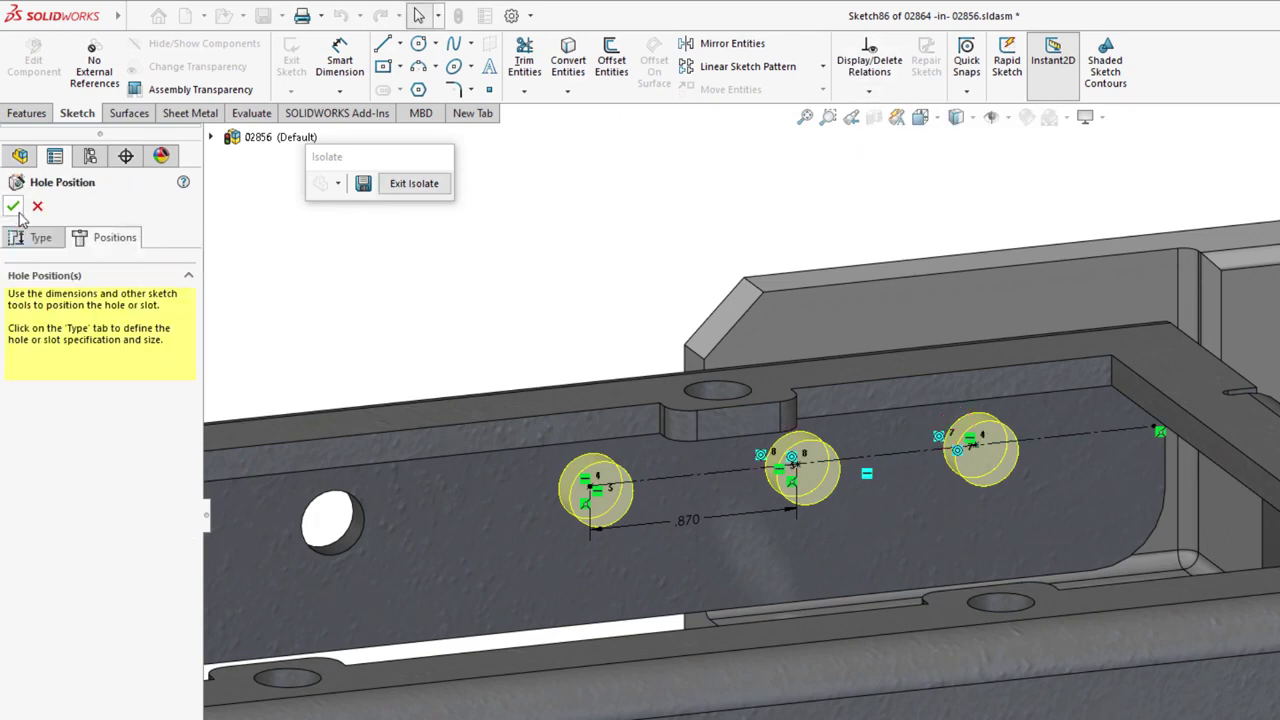
{"action": "left_click", "coordinate": [37, 208]}
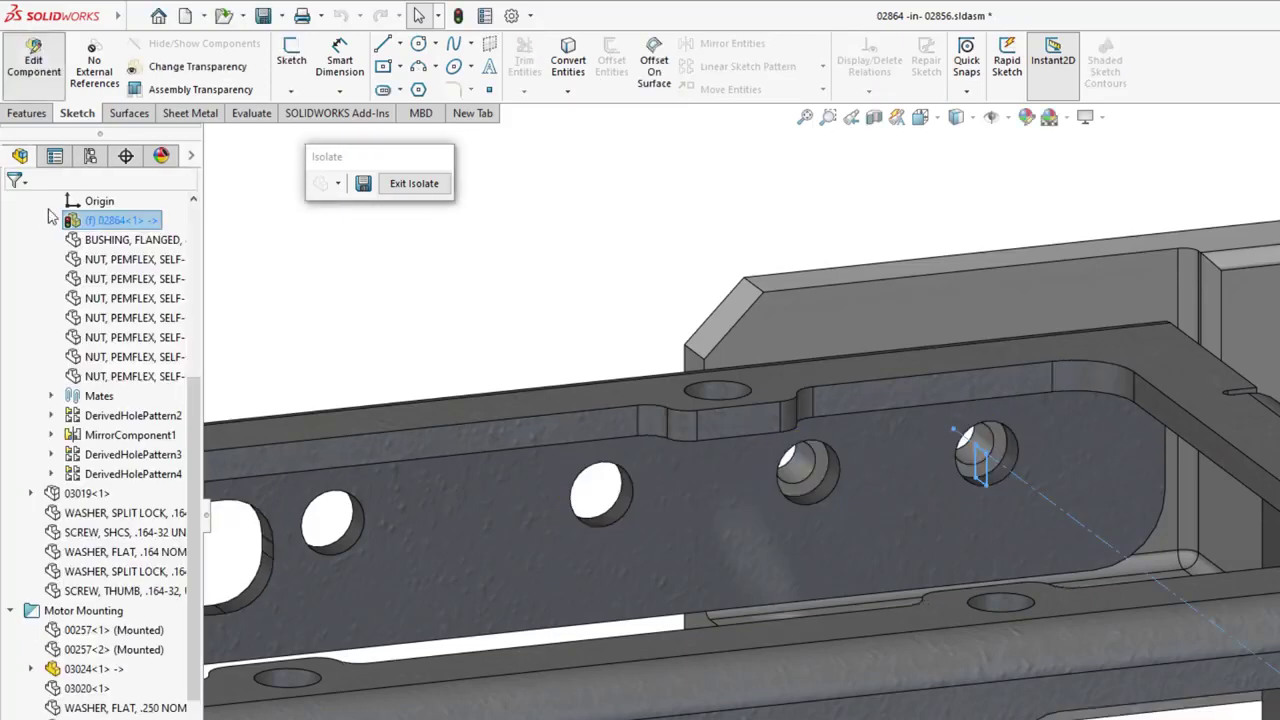
- Delete the external relations Concentric1 and Concentric2 from the position sketch of 03024's #8 screw clearance holes
{"action": "left_click", "coordinate": [800, 465]}
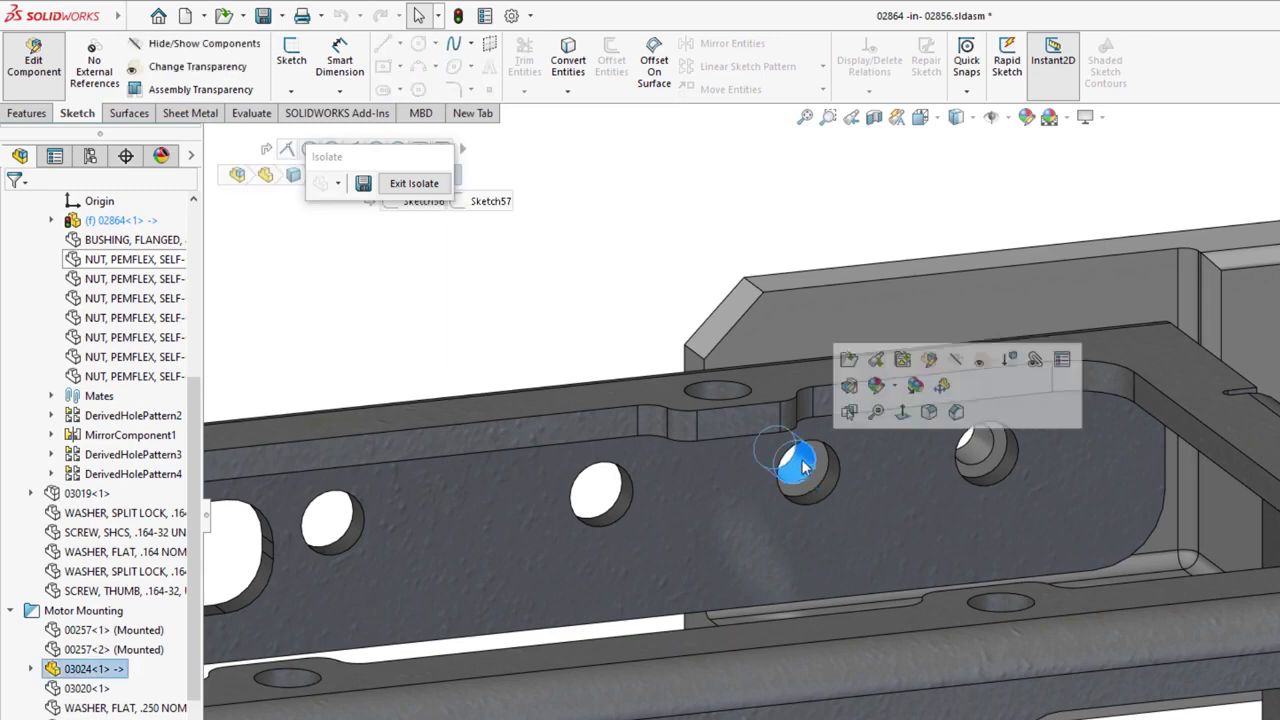
{"action": "left_click", "coordinate": [848, 390]}
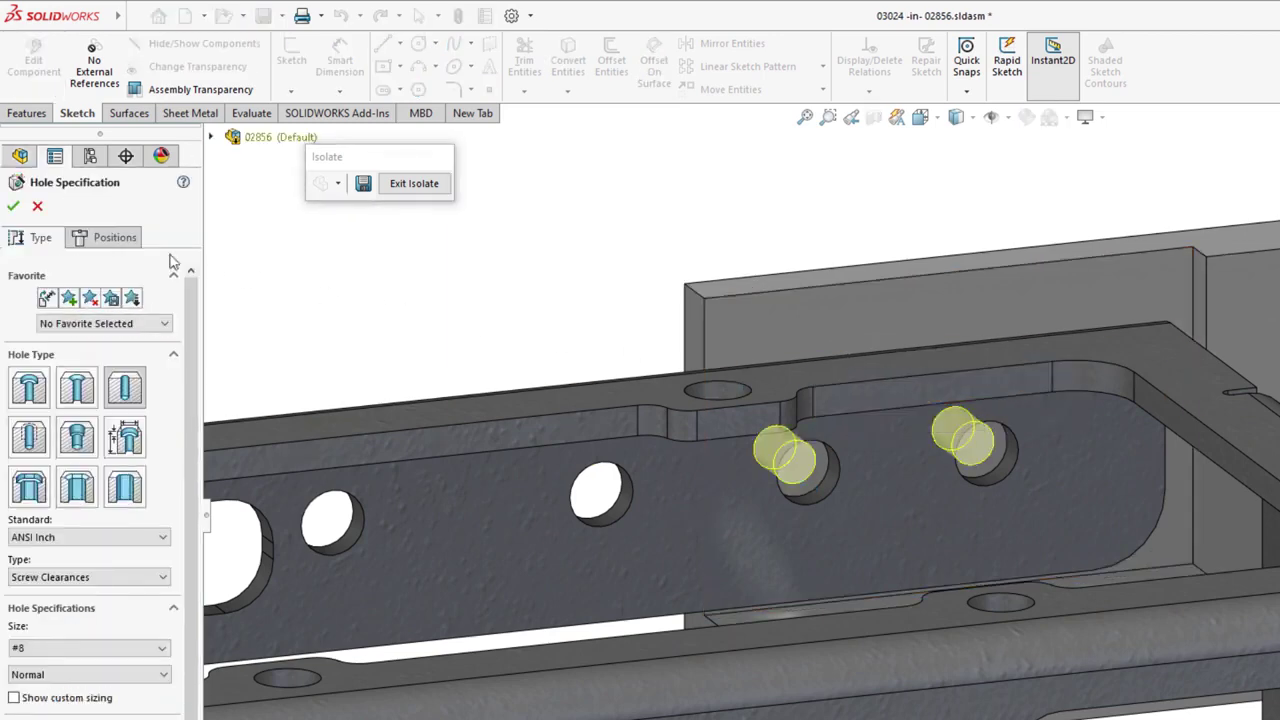
{"action": "left_click", "coordinate": [116, 240]}
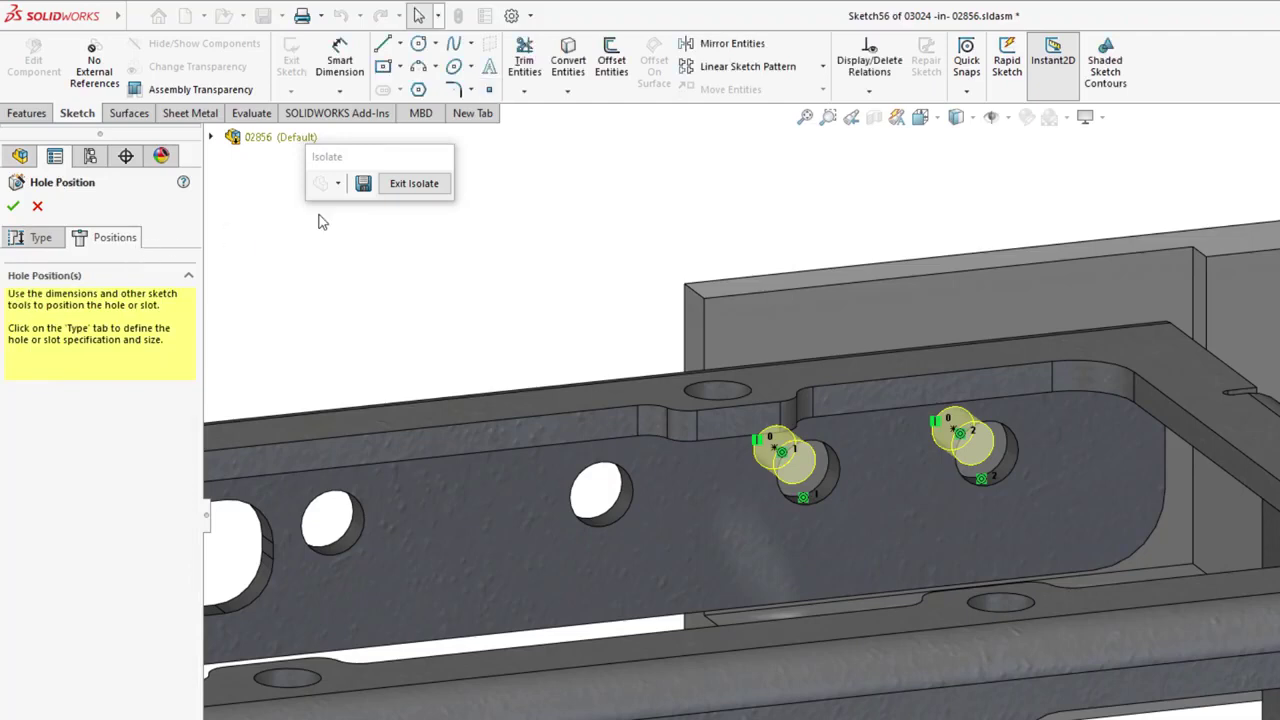
{"action": "left_click", "coordinate": [880, 78]}
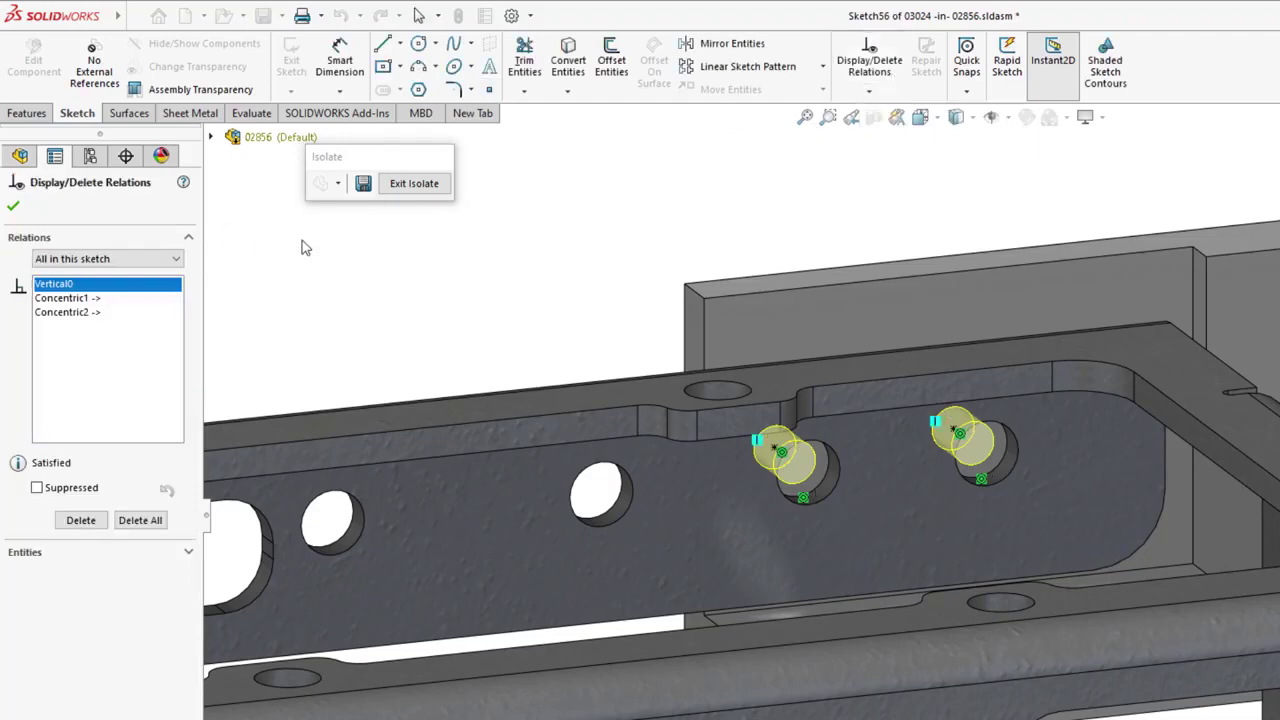
{"action": "left_click", "coordinate": [84, 299]}
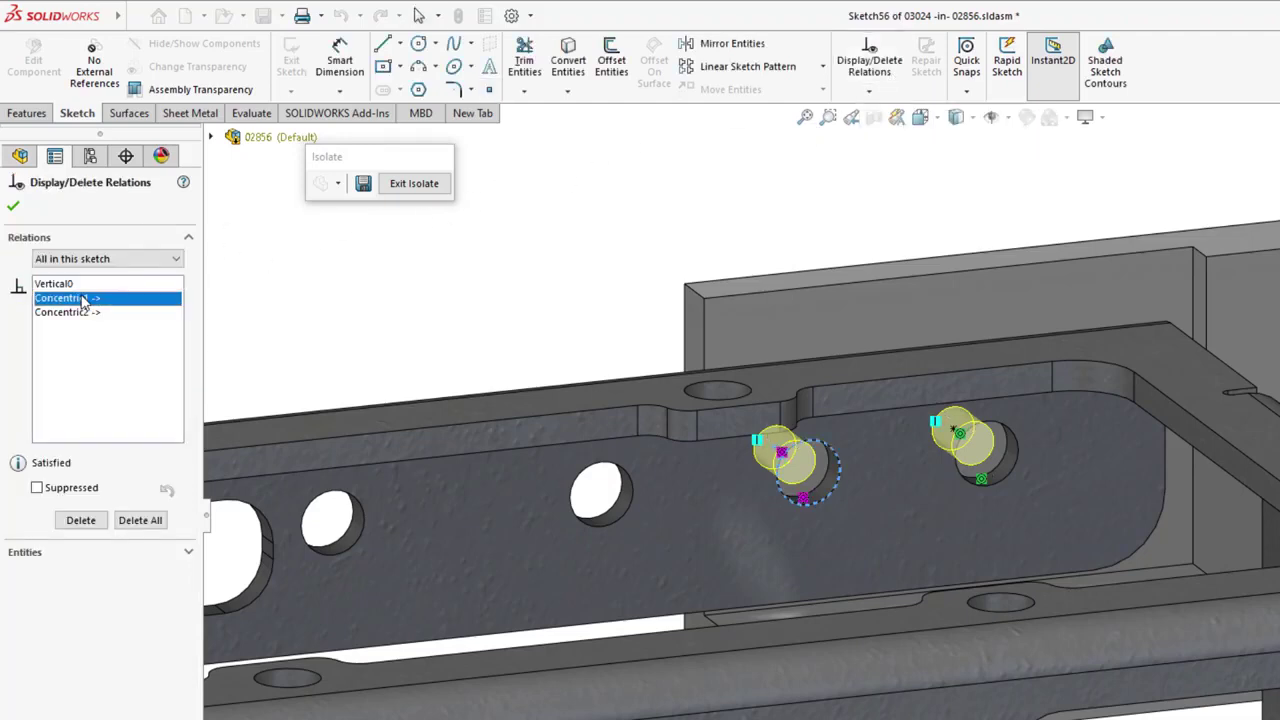
{"action": "left_click", "coordinate": [77, 313]}
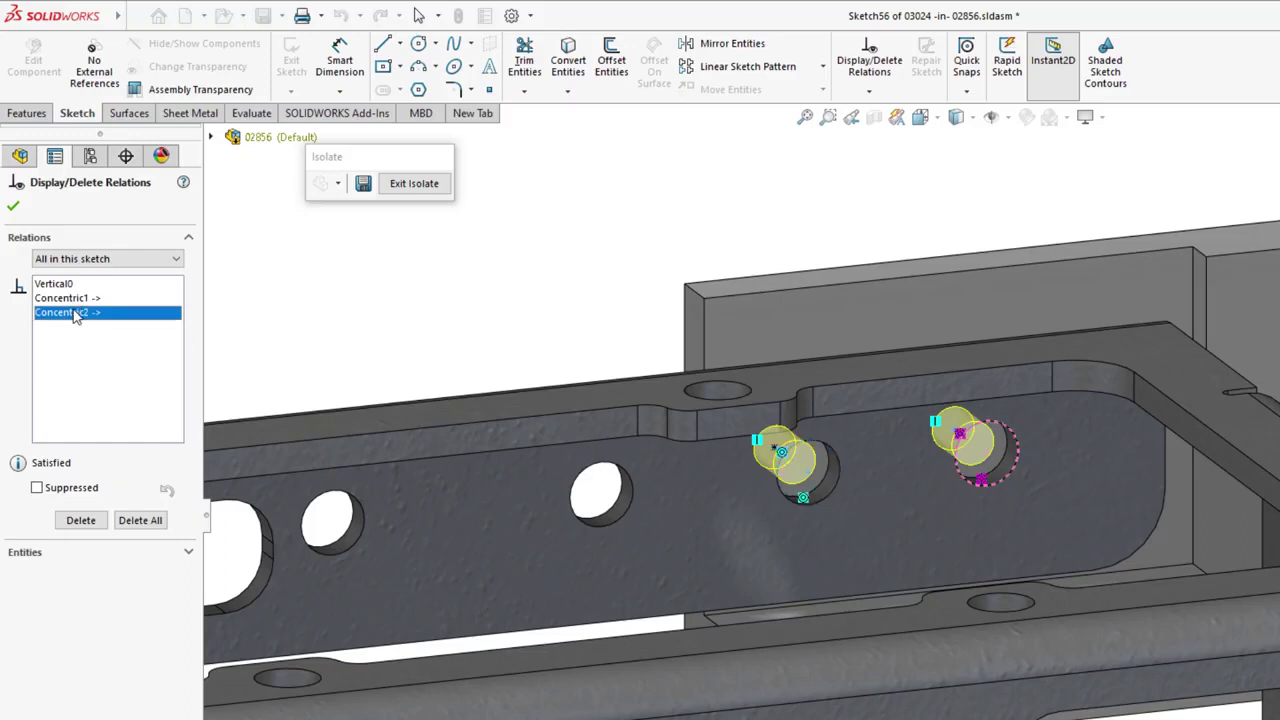
{"action": "key", "text": "Delete"}
{"action": "left_click", "coordinate": [84, 299]}
{"action": "key", "text": "Delete"}
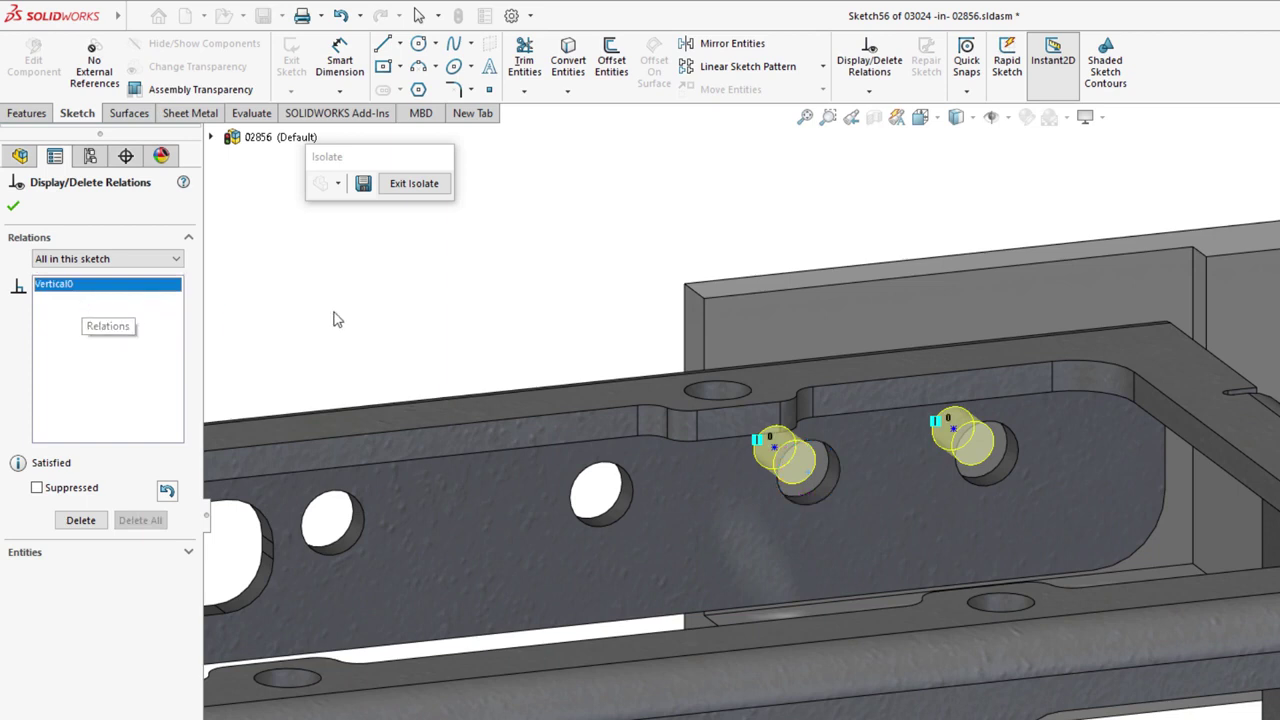
{"action": "key", "text": "Return"}
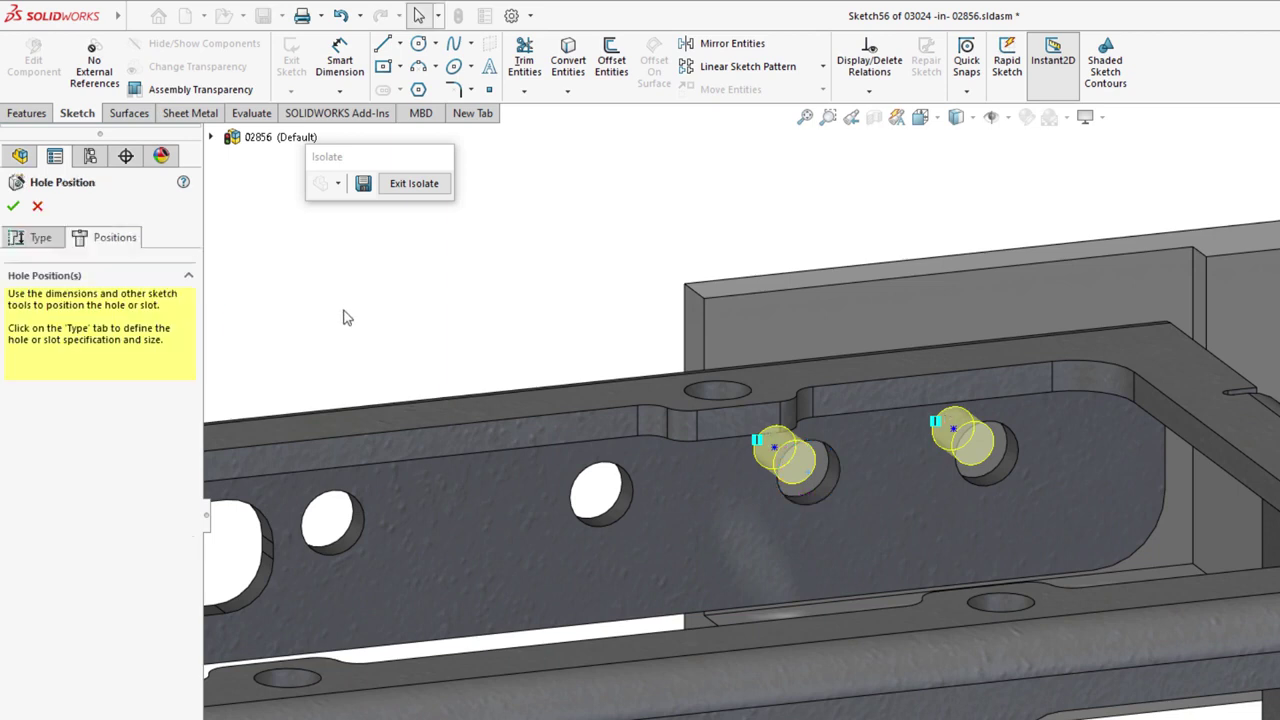
- Dimension the horizontal distance from 03024's vertical end edge to the nearest hole point
{"action": "key", "text": "s"}
{"action": "left_click", "coordinate": [394, 329]}
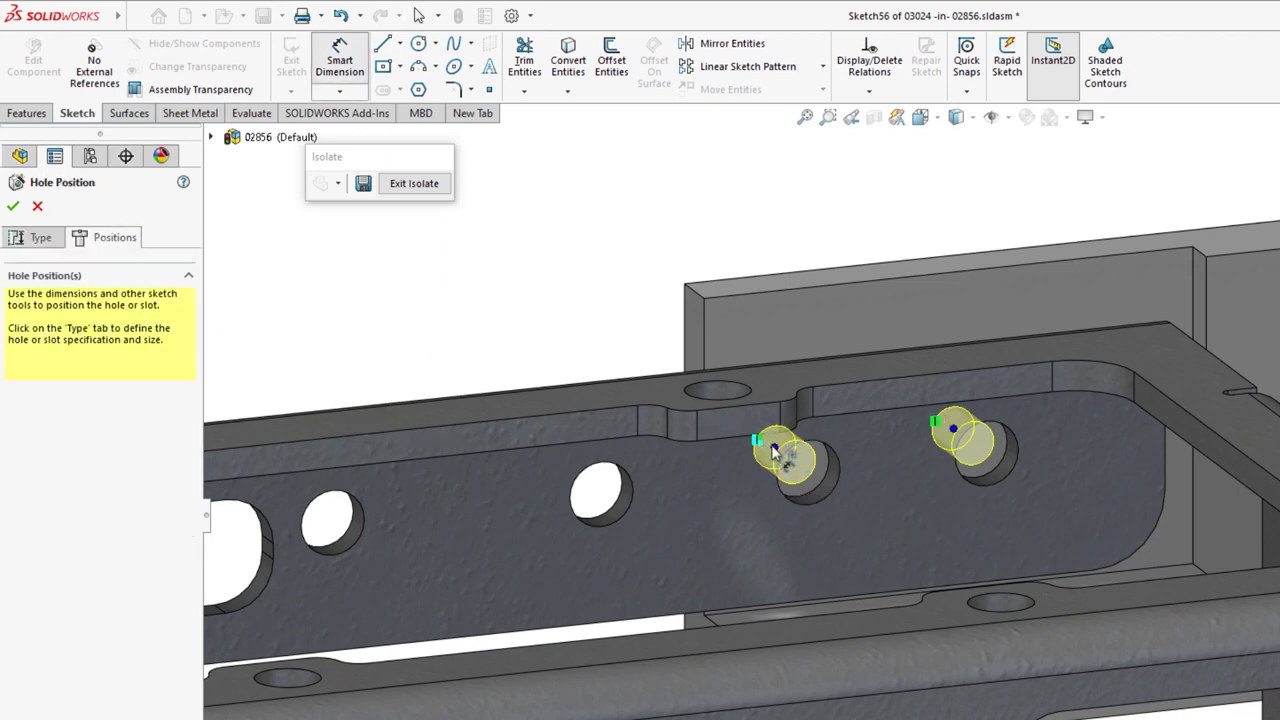
{"action": "left_click", "coordinate": [774, 447]}
{"action": "left_click", "coordinate": [706, 338]}
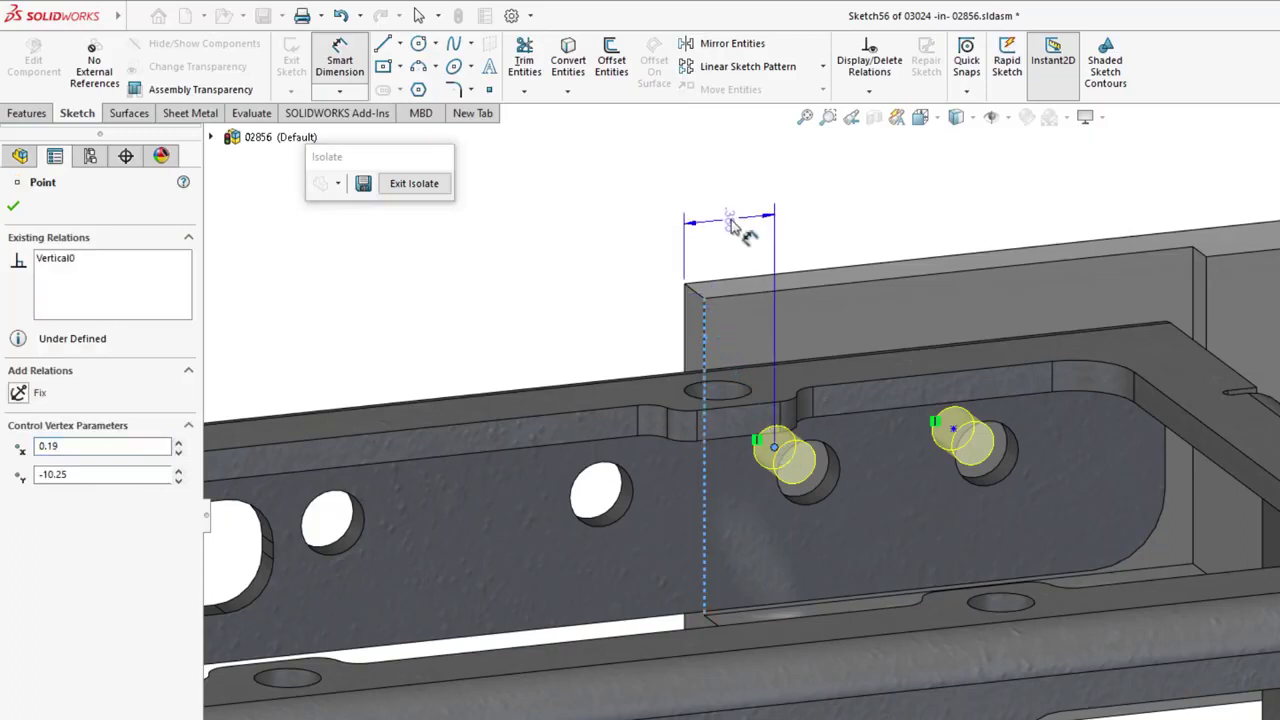
{"action": "left_click", "coordinate": [735, 228]}
{"action": "key", "text": "Return"}
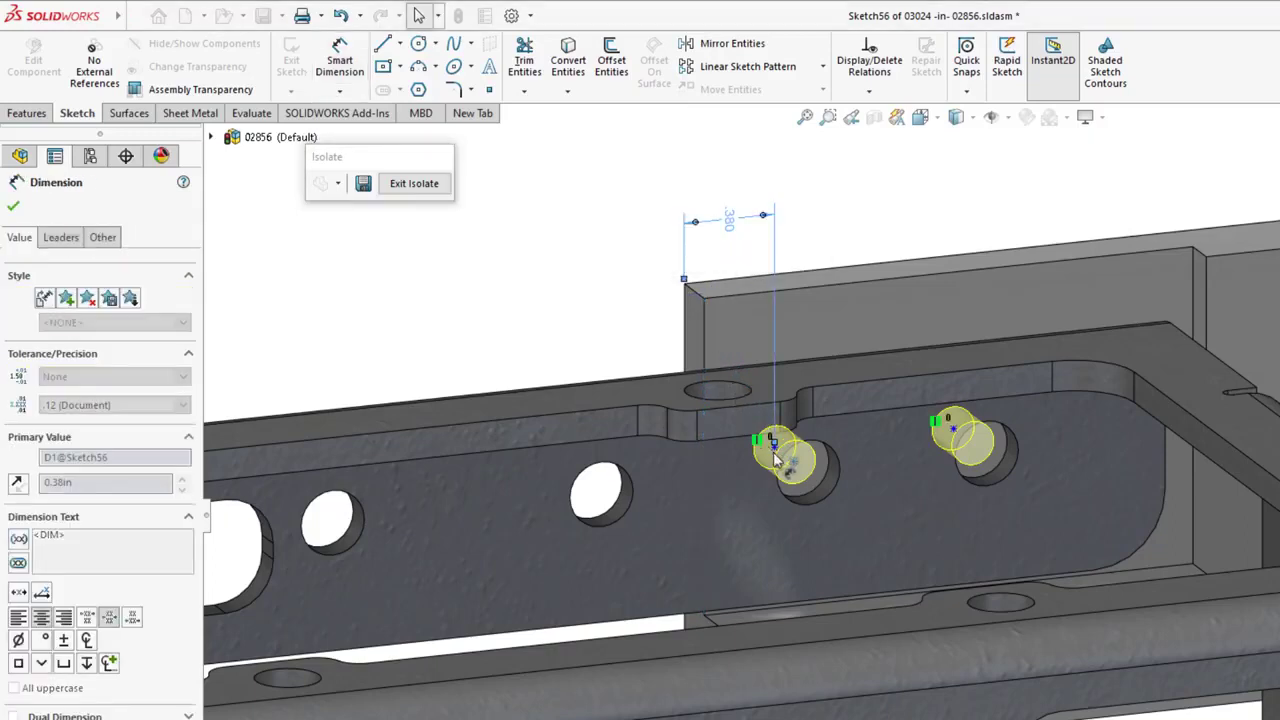
- Dimension the spacing between 03024's two hole points and their distance from the part's upper edge
{"action": "left_click", "coordinate": [774, 446]}
{"action": "left_click", "coordinate": [953, 428]}
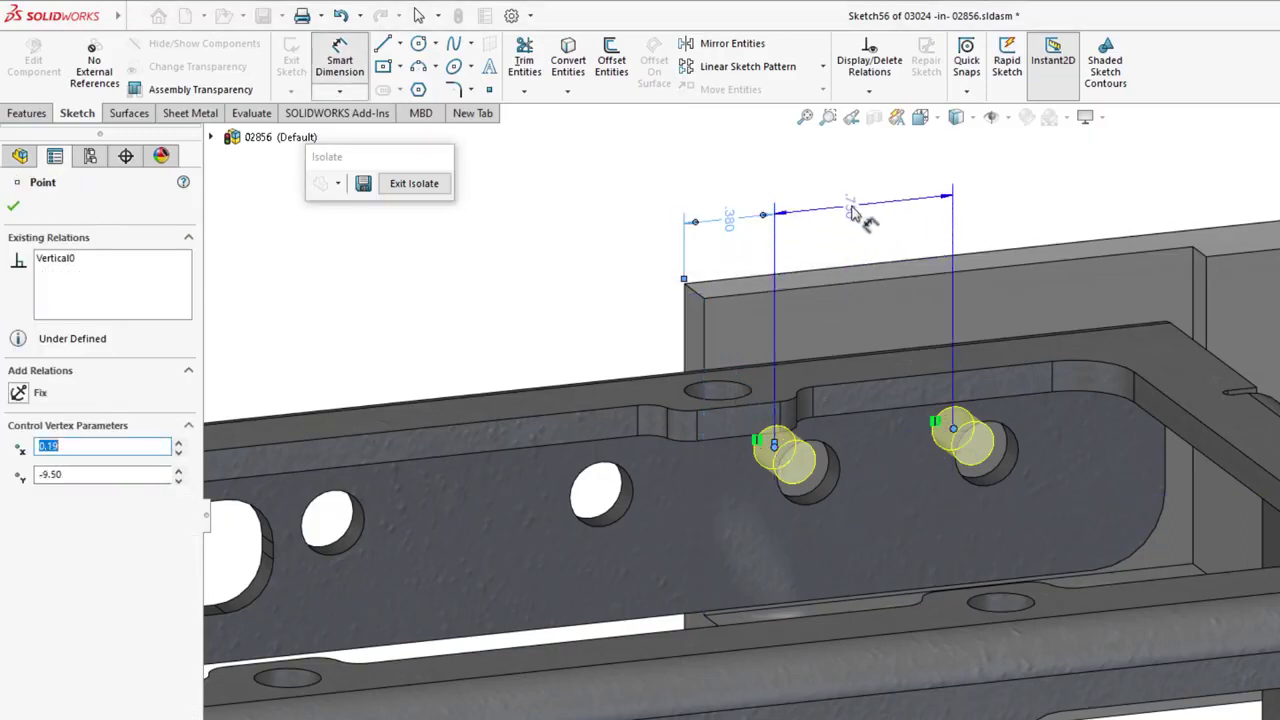
{"action": "left_click", "coordinate": [829, 206]}
{"action": "key", "text": "Return"}
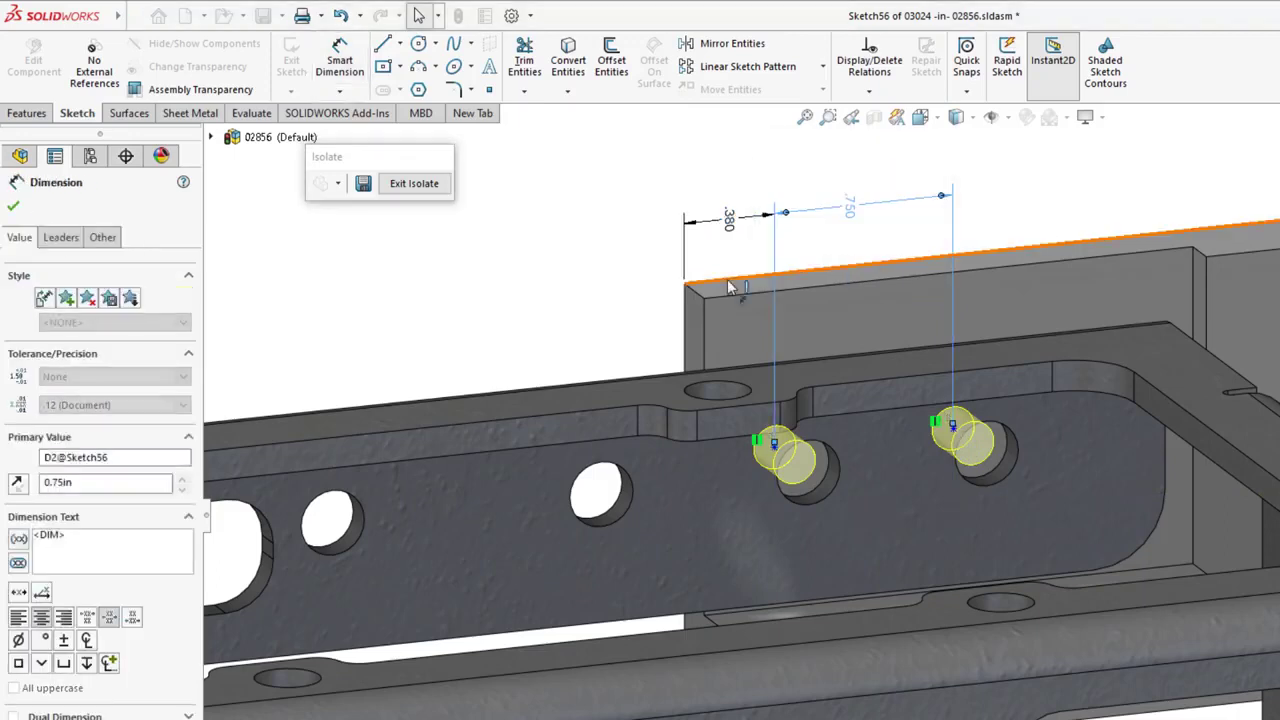
{"action": "left_click", "coordinate": [729, 286]}
{"action": "left_click", "coordinate": [774, 446]}
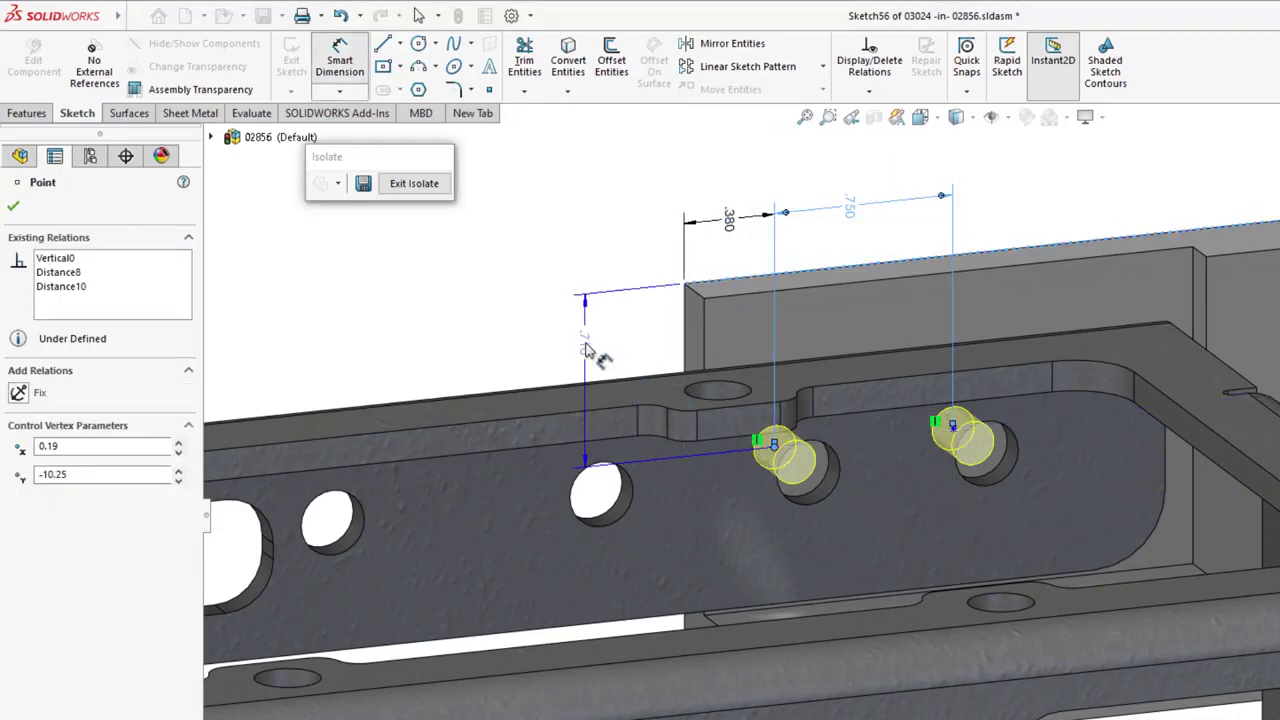
{"action": "left_click", "coordinate": [588, 350]}
{"action": "key", "text": "Return"}
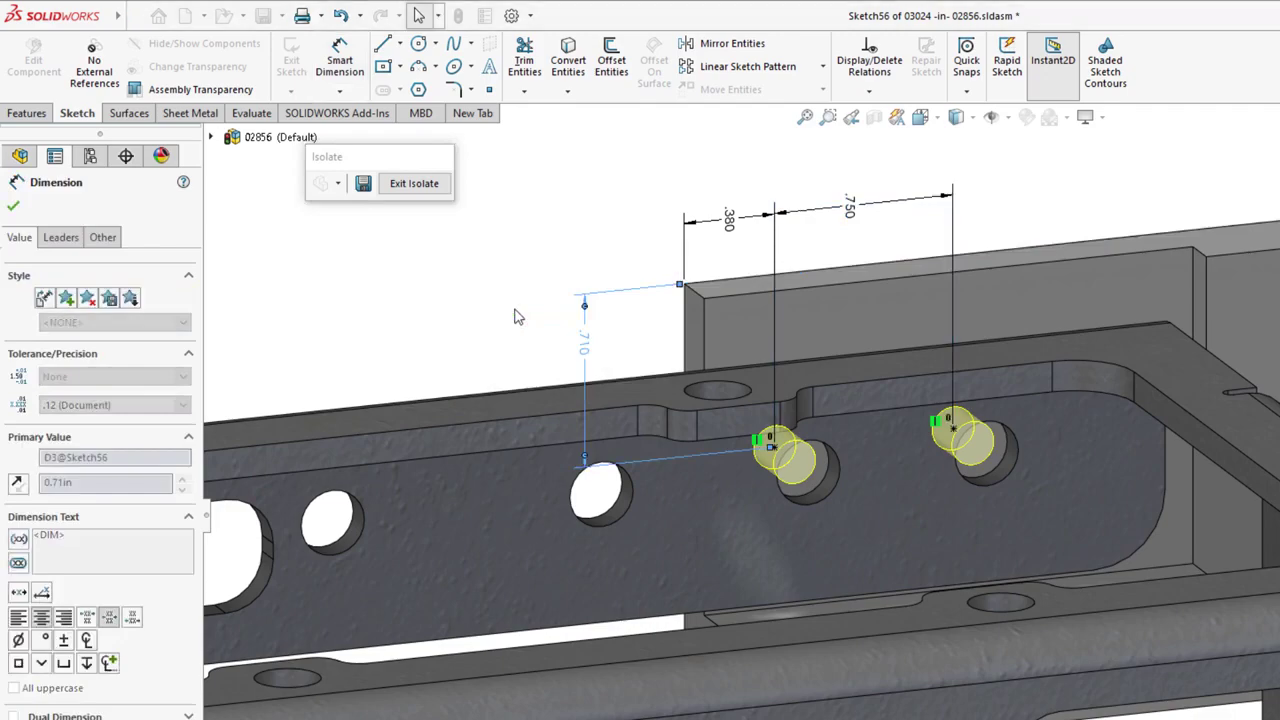
{"action": "key", "text": "Escape"}
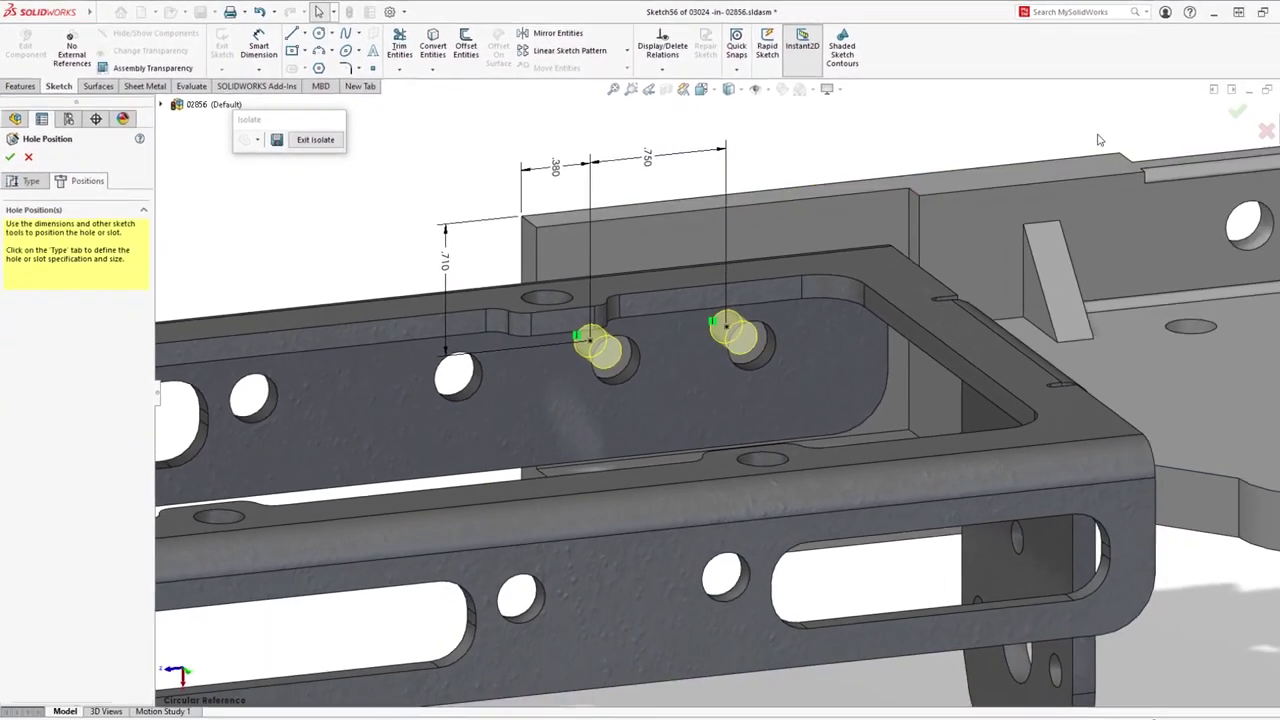
- Finish the in-context hole edit of 03024 and bring back the full assembly 02856 in isometric view
{"action": "left_click", "coordinate": [1237, 111]}
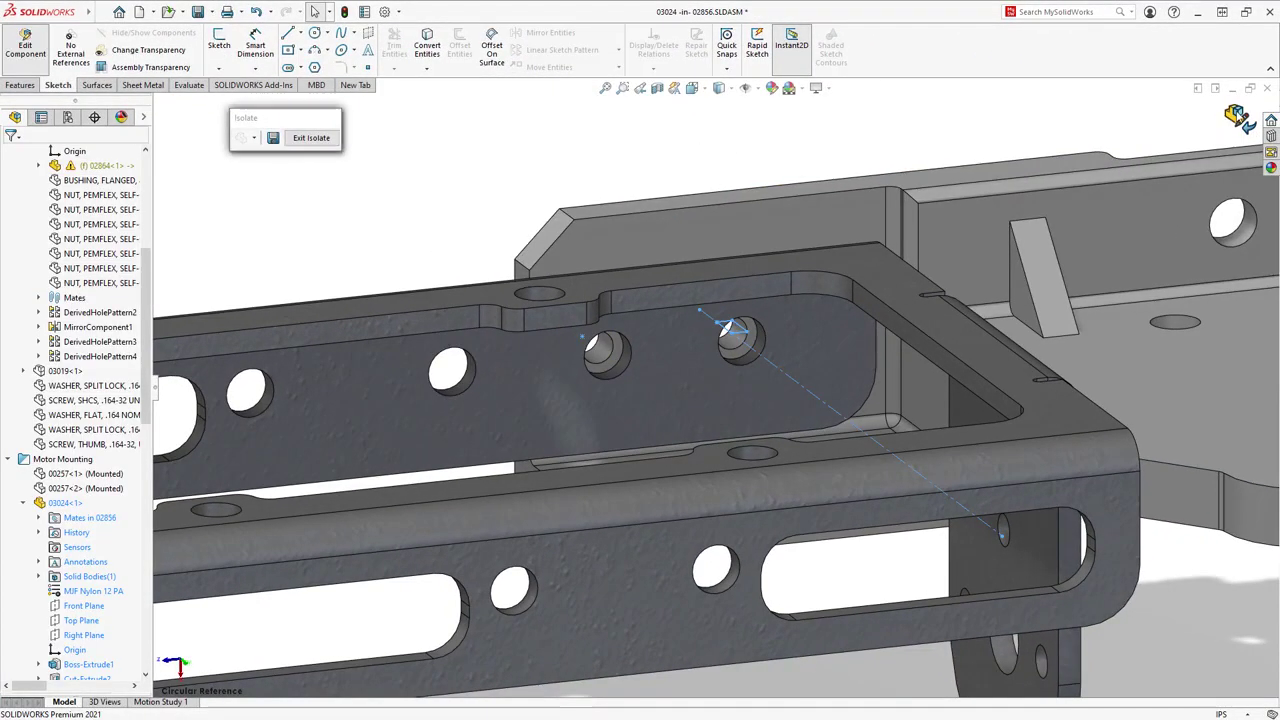
{"action": "left_click", "coordinate": [1239, 116]}
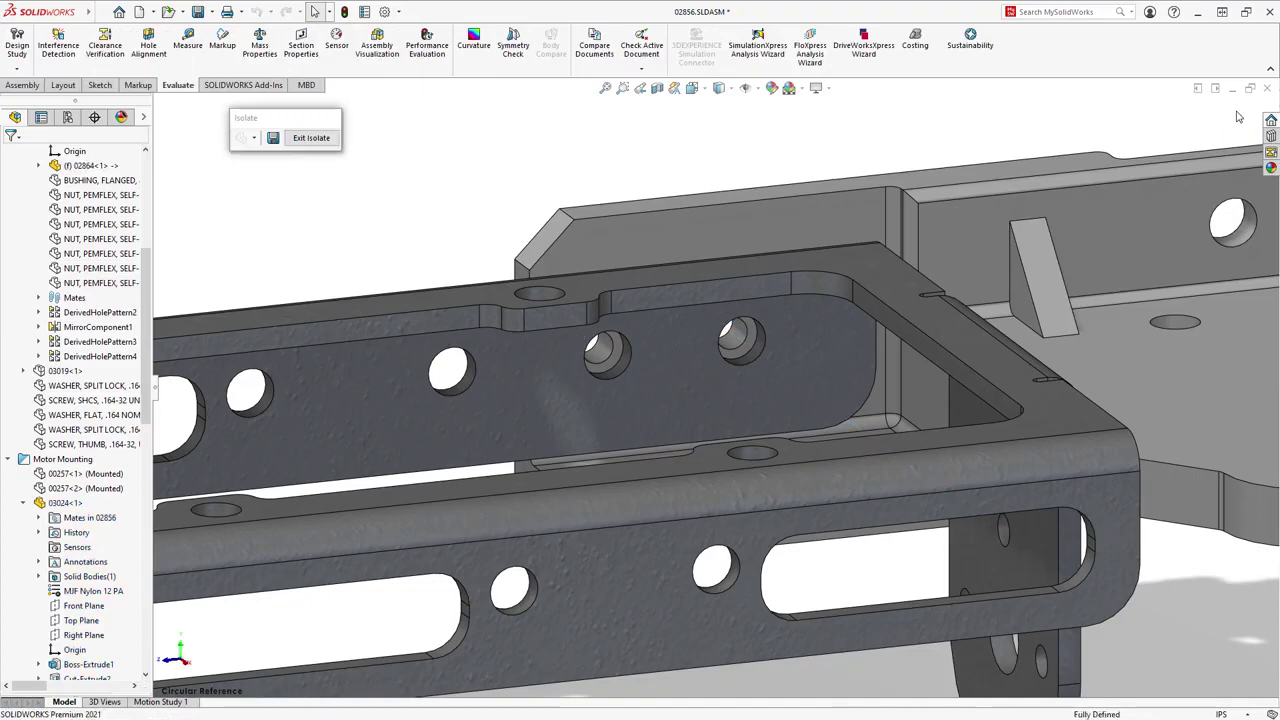
{"action": "key", "text": "ctrl+7"}
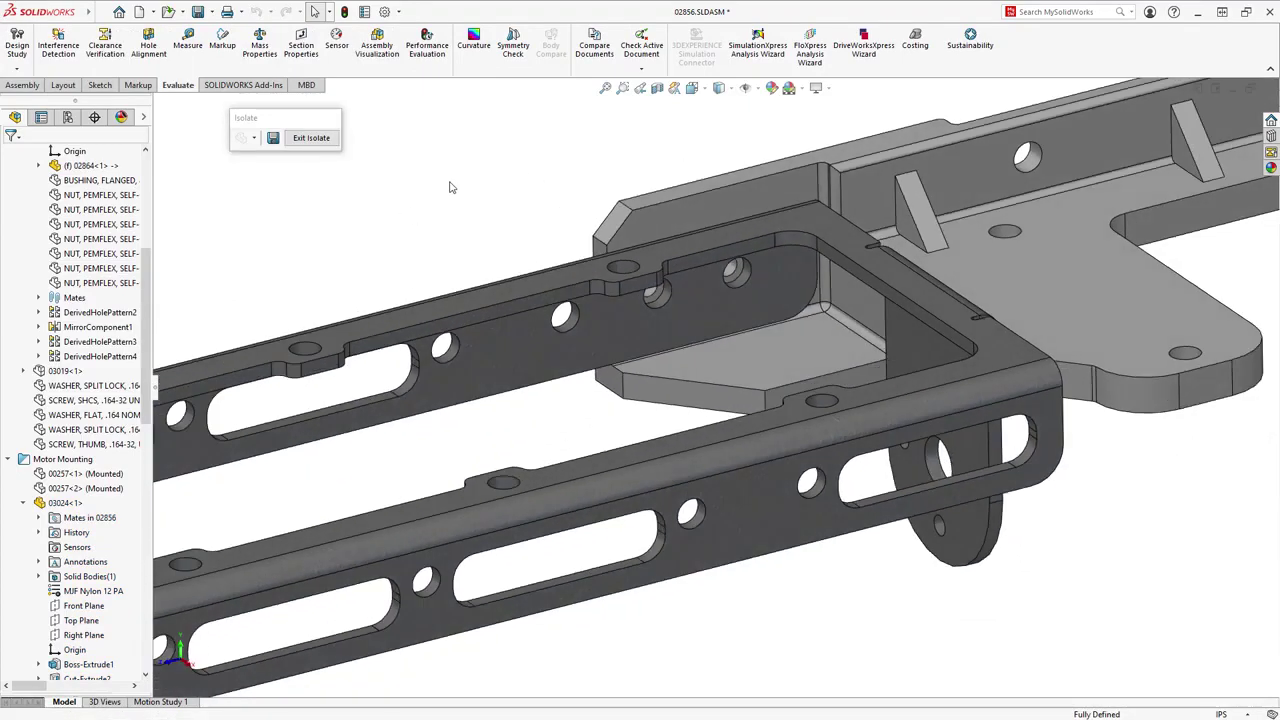
{"action": "left_click", "coordinate": [311, 139]}
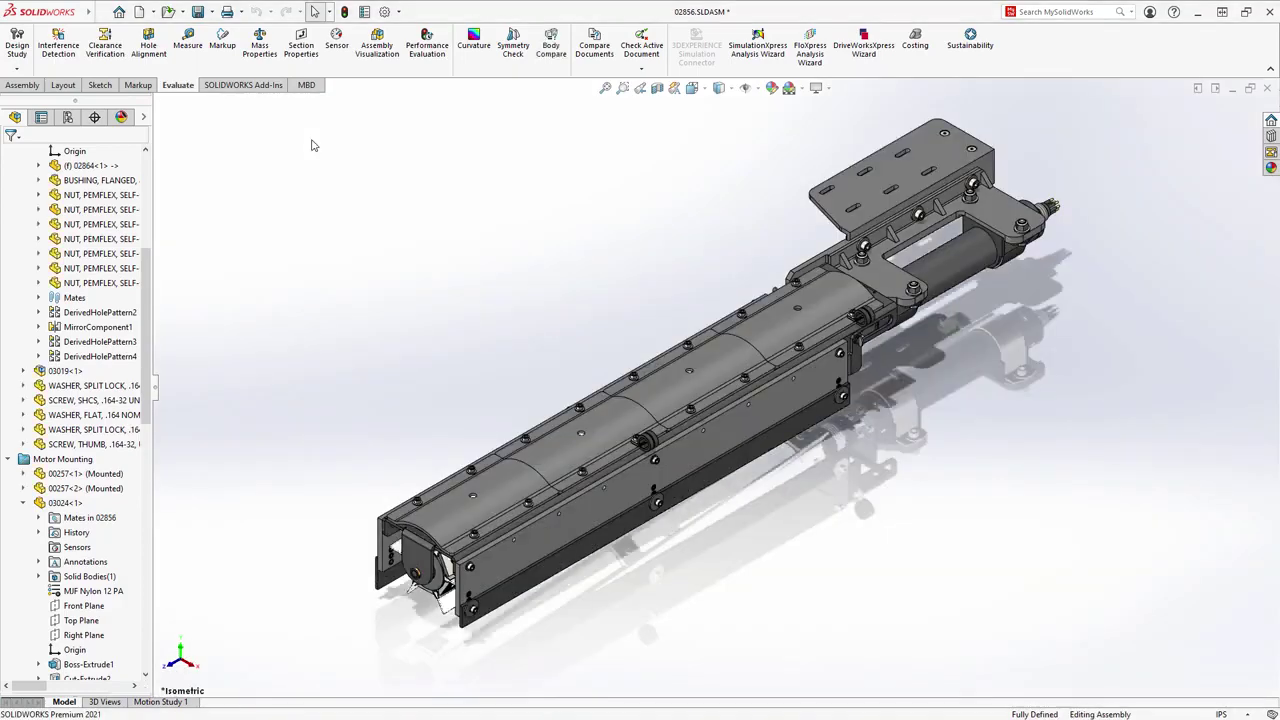
- Start a silhouette Defeature of 02856 and add the side shields and rubber strips as a first group simplified by bounding box
{"action": "left_click", "coordinate": [16, 88]}
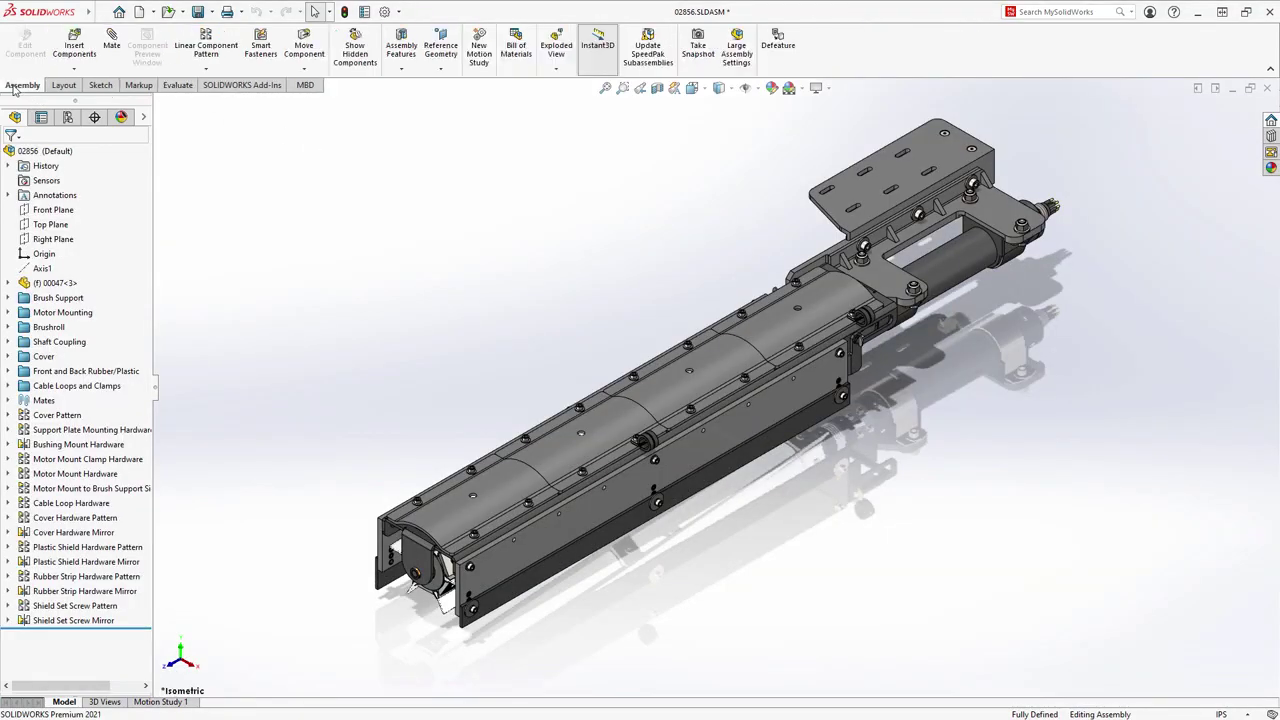
{"action": "left_click", "coordinate": [778, 45]}
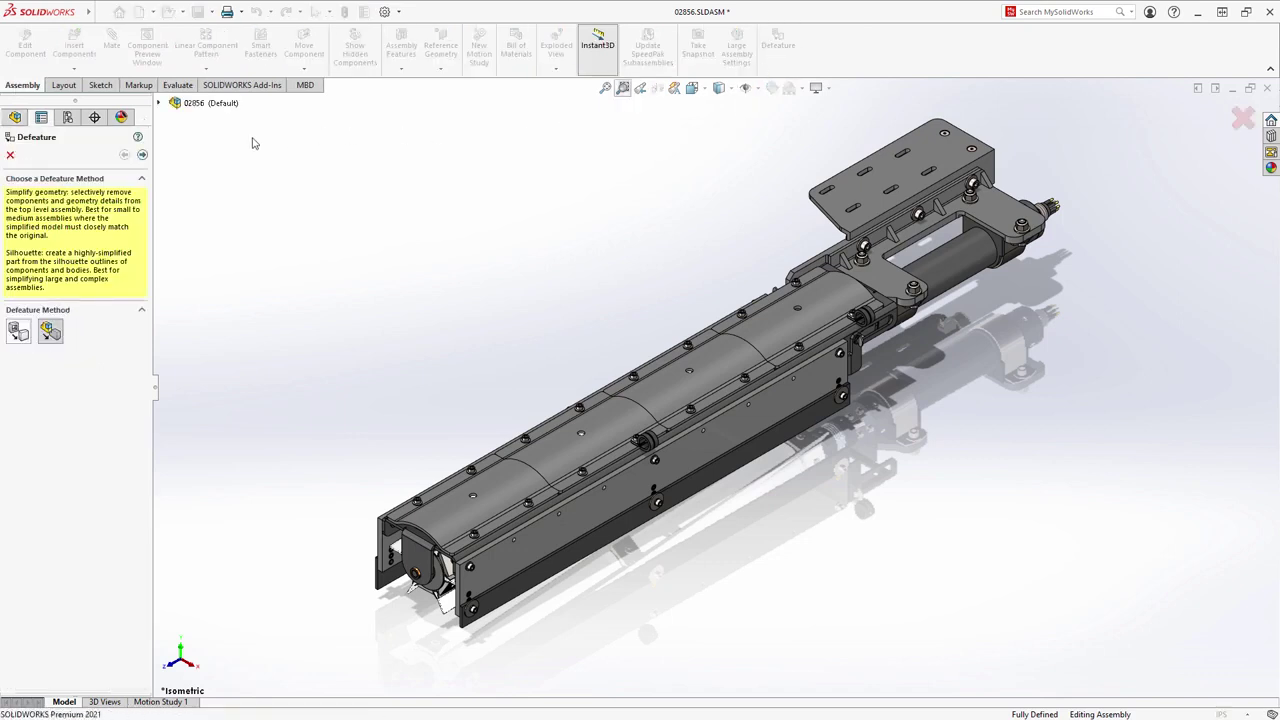
{"action": "left_click", "coordinate": [144, 156]}
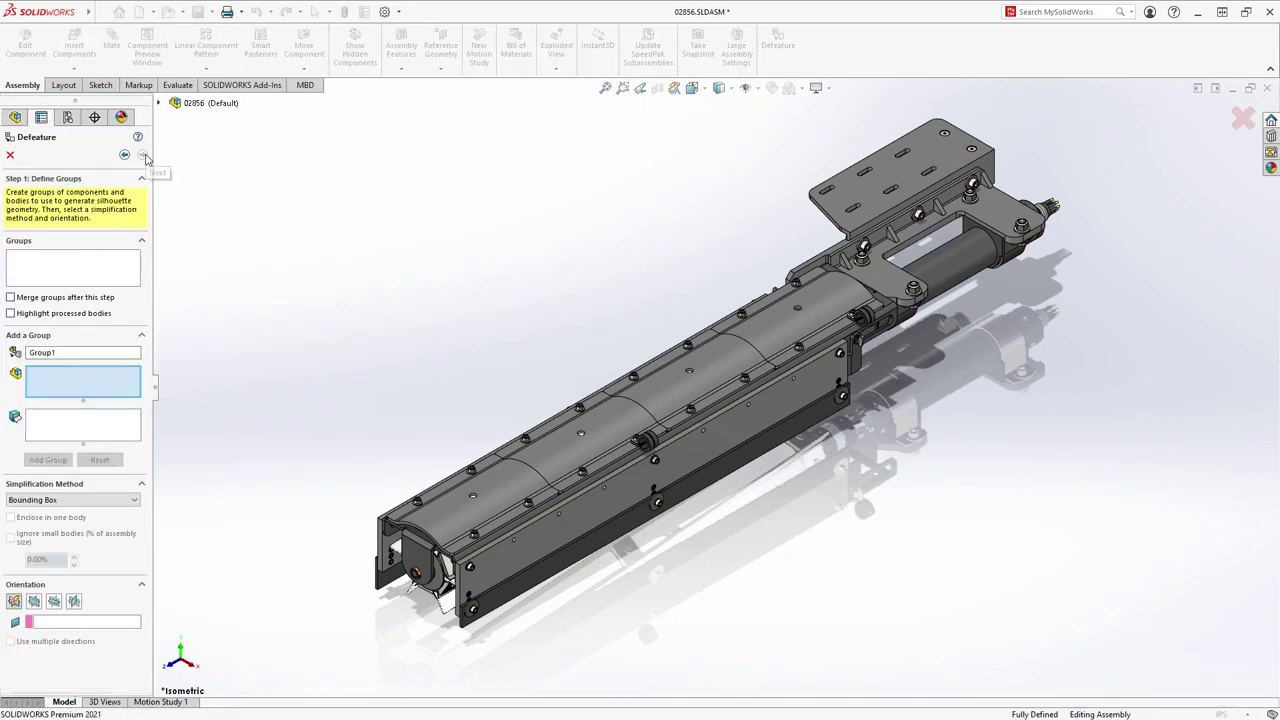
{"action": "left_click", "coordinate": [390, 545]}
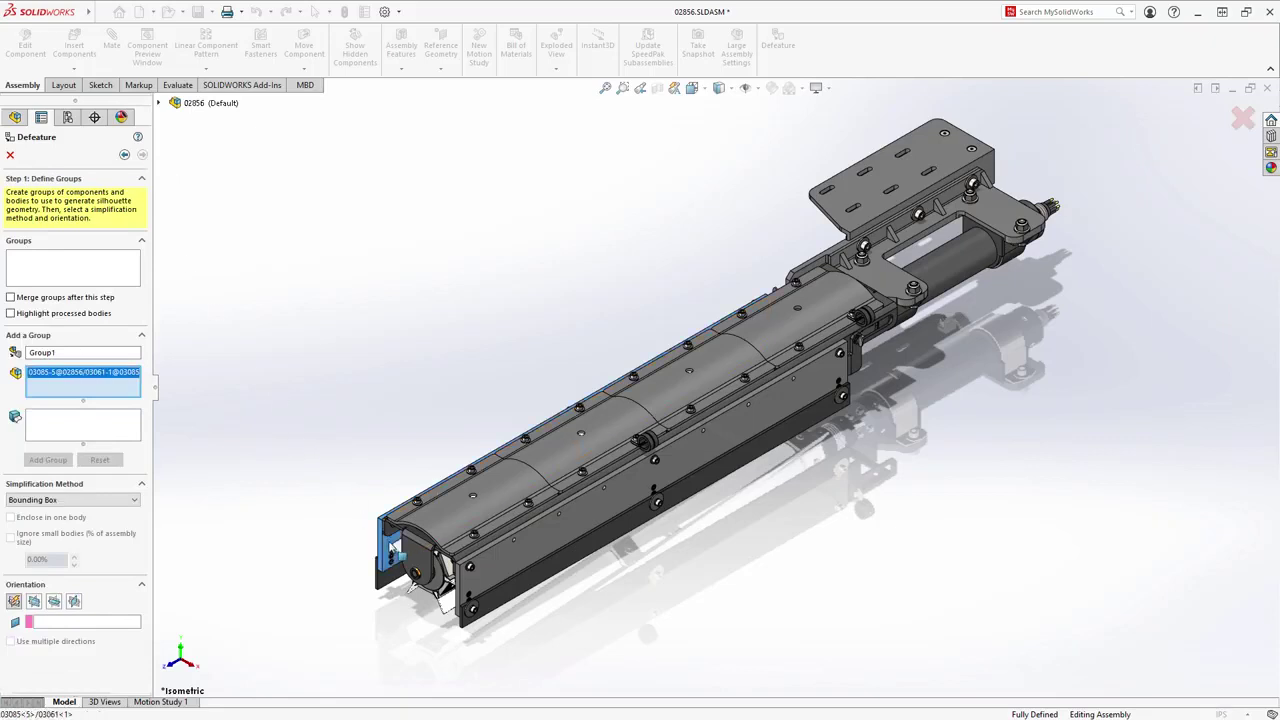
{"action": "left_click", "coordinate": [416, 594]}
{"action": "left_click", "coordinate": [508, 577]}
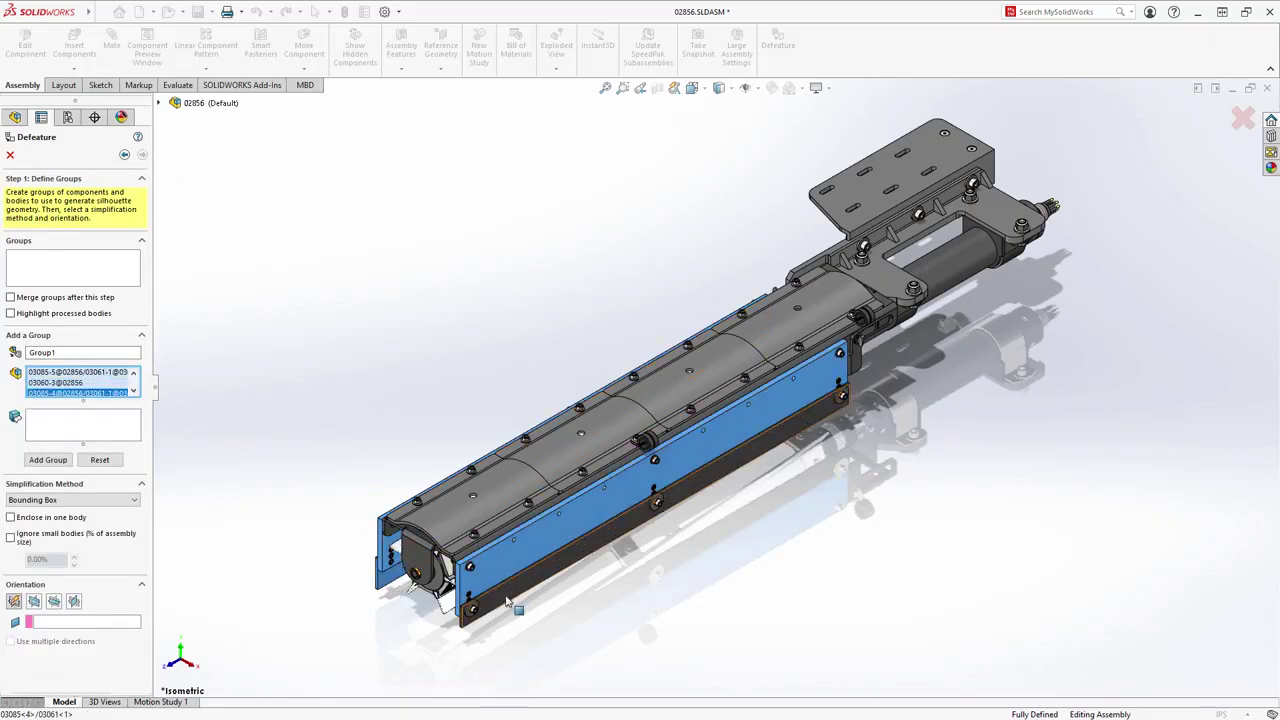
{"action": "left_click", "coordinate": [512, 592]}
{"action": "left_click", "coordinate": [48, 460]}
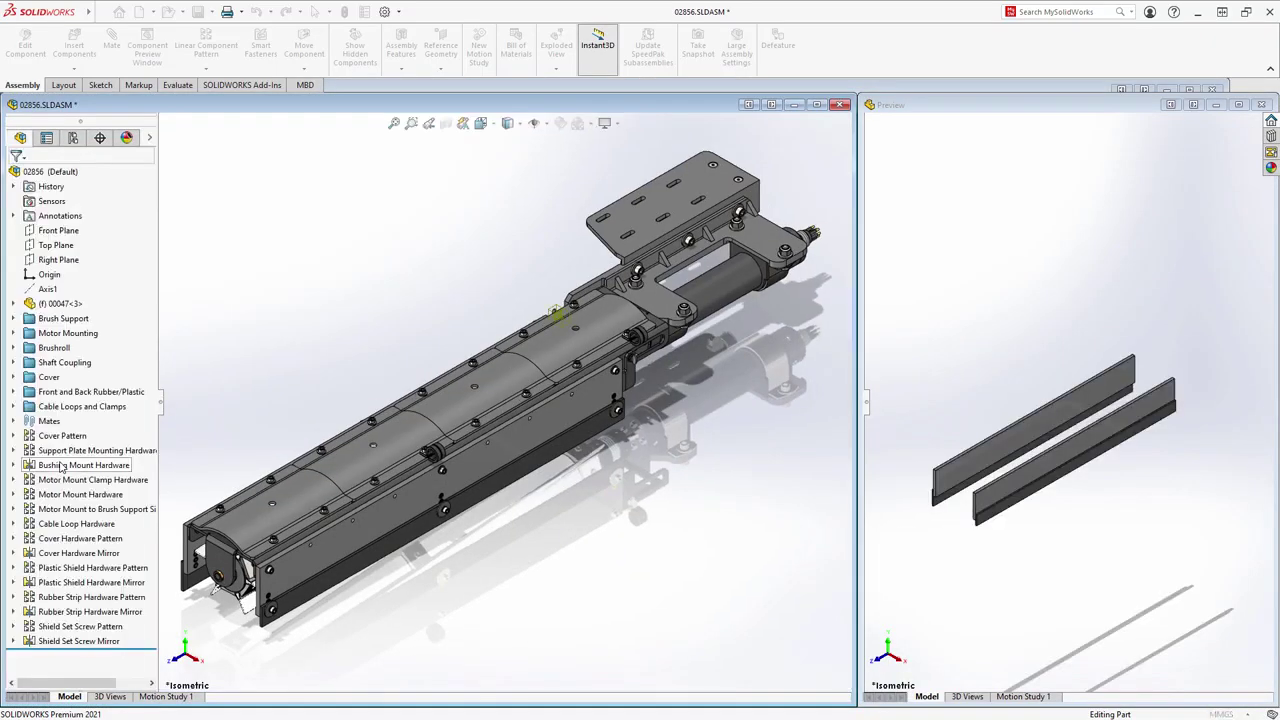
- Add motor 00047 as the second Defeature group, simplified as a cylinder
{"action": "left_click", "coordinate": [733, 291]}
{"action": "left_click", "coordinate": [118, 516]}
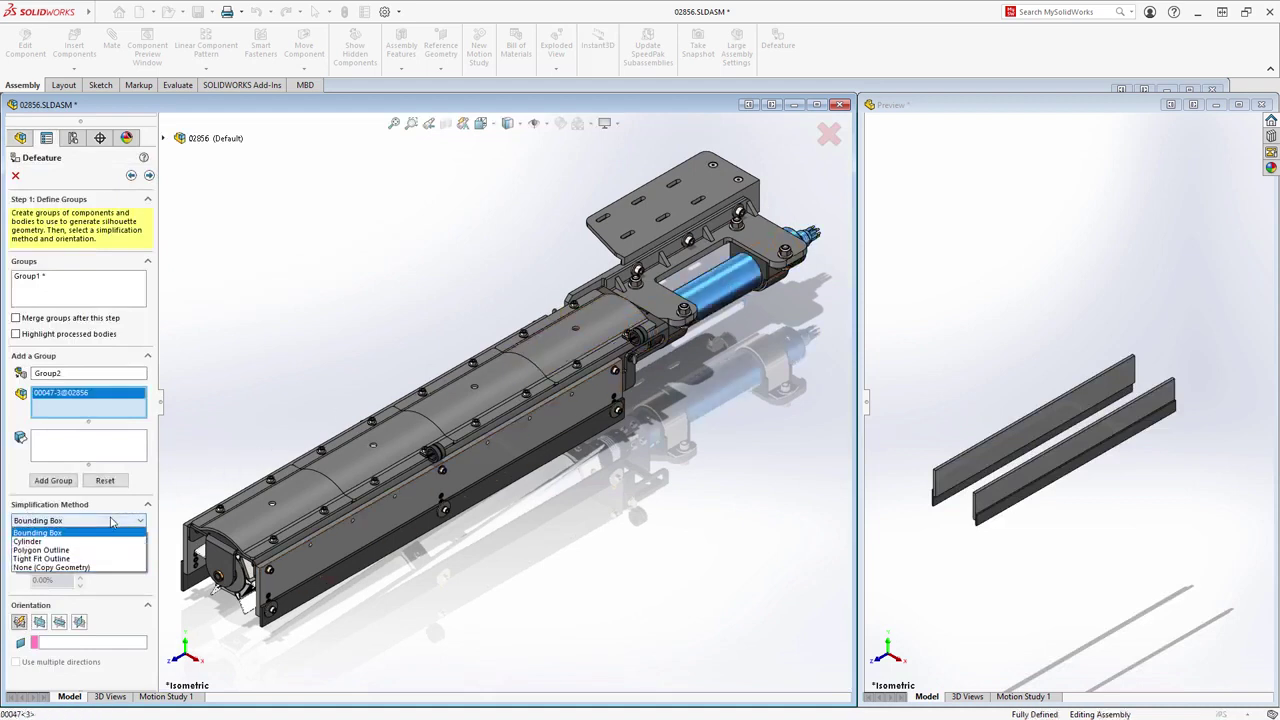
{"action": "left_click", "coordinate": [96, 538]}
{"action": "left_click", "coordinate": [60, 486]}
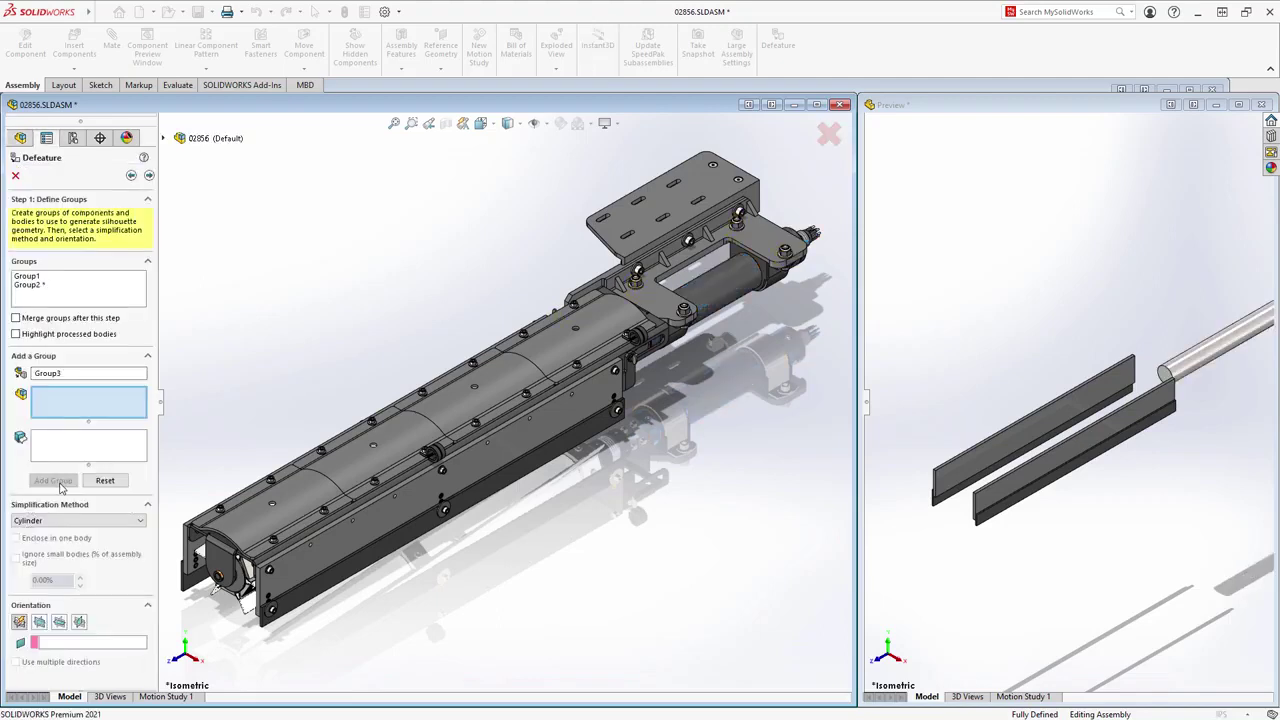
- Add brushroll 02756 as the third Defeature group, simplified by polygon outline, enclosed in one body and oriented to the Front Plane
{"action": "left_click", "coordinate": [165, 140]}
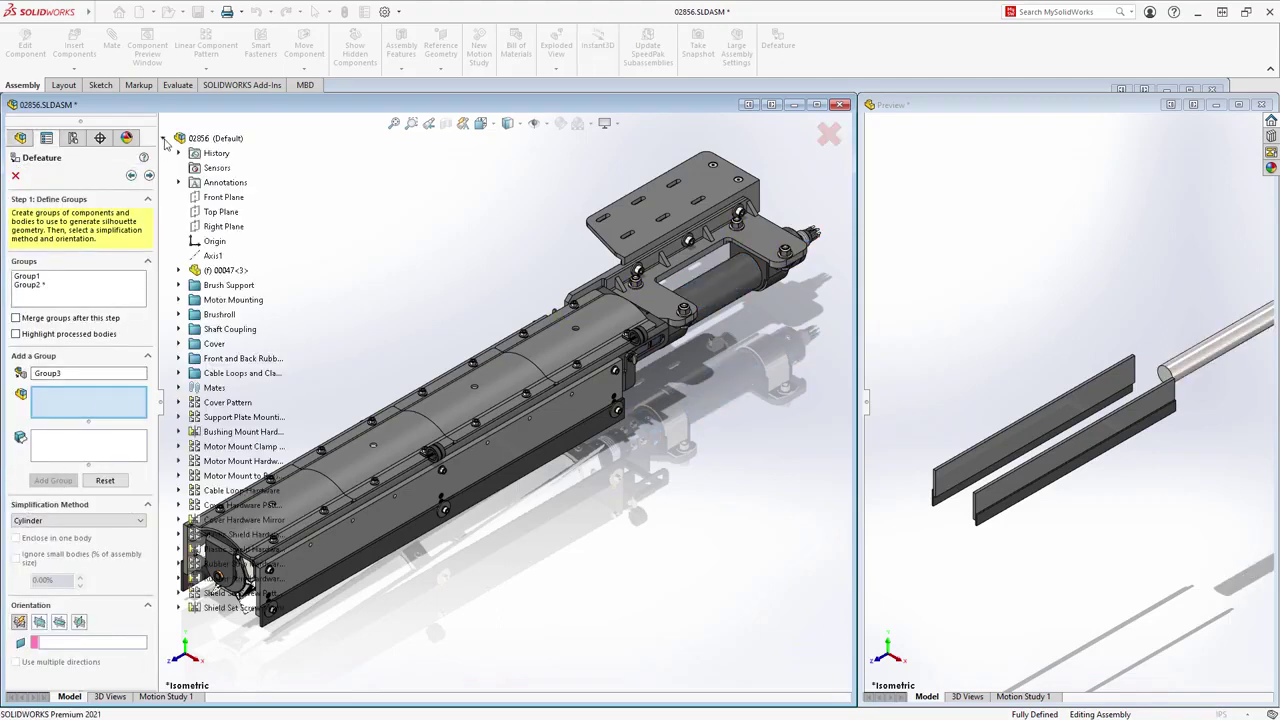
{"action": "left_click", "coordinate": [179, 314]}
{"action": "left_click", "coordinate": [236, 329]}
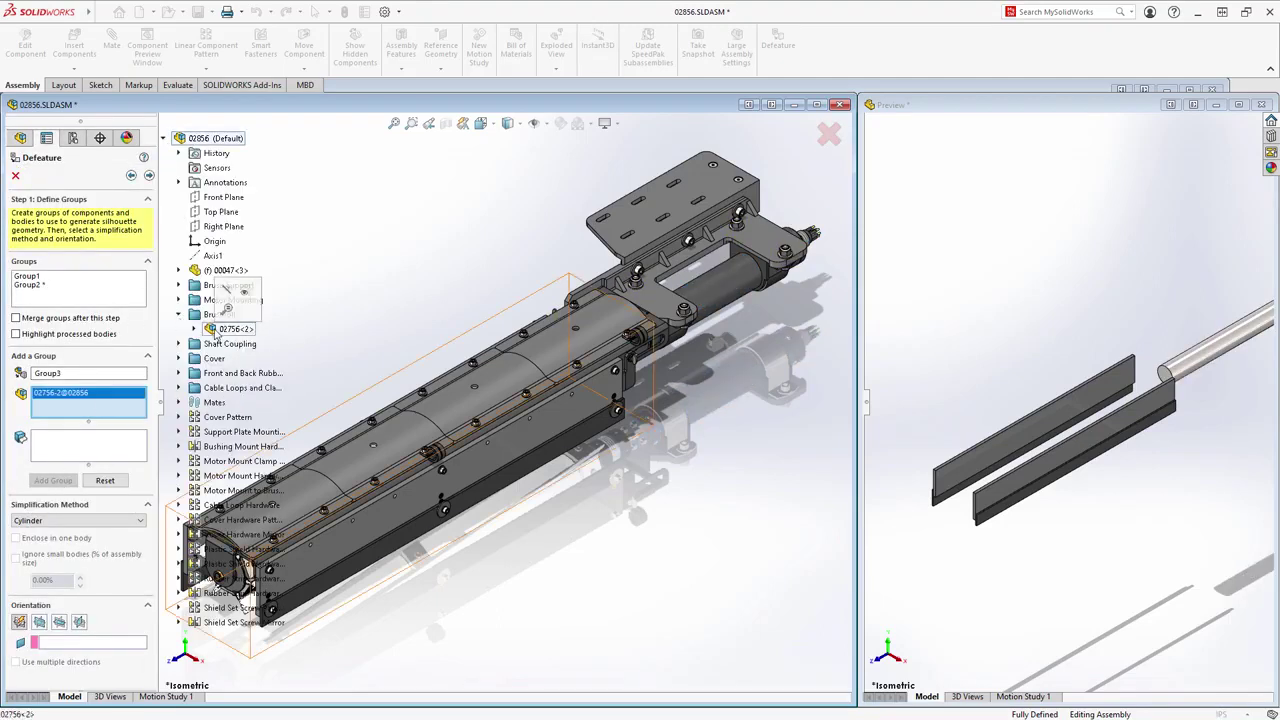
{"action": "left_click", "coordinate": [165, 141]}
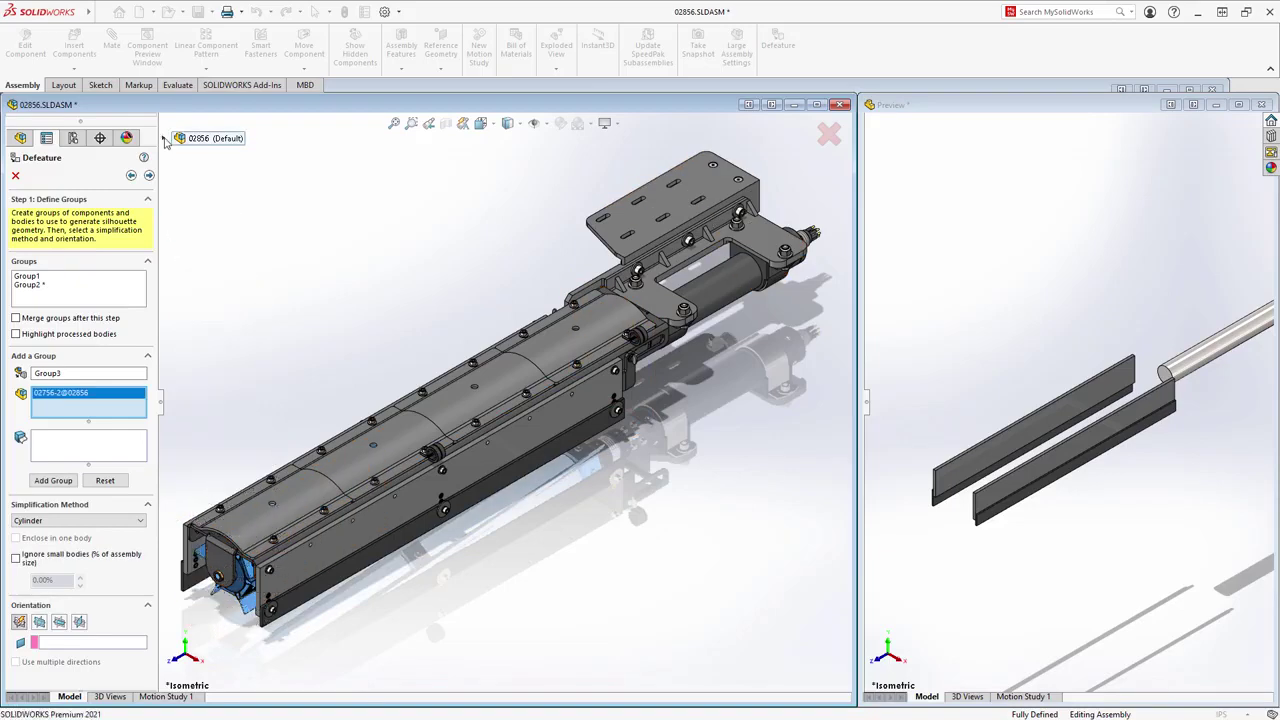
{"action": "left_click", "coordinate": [70, 520]}
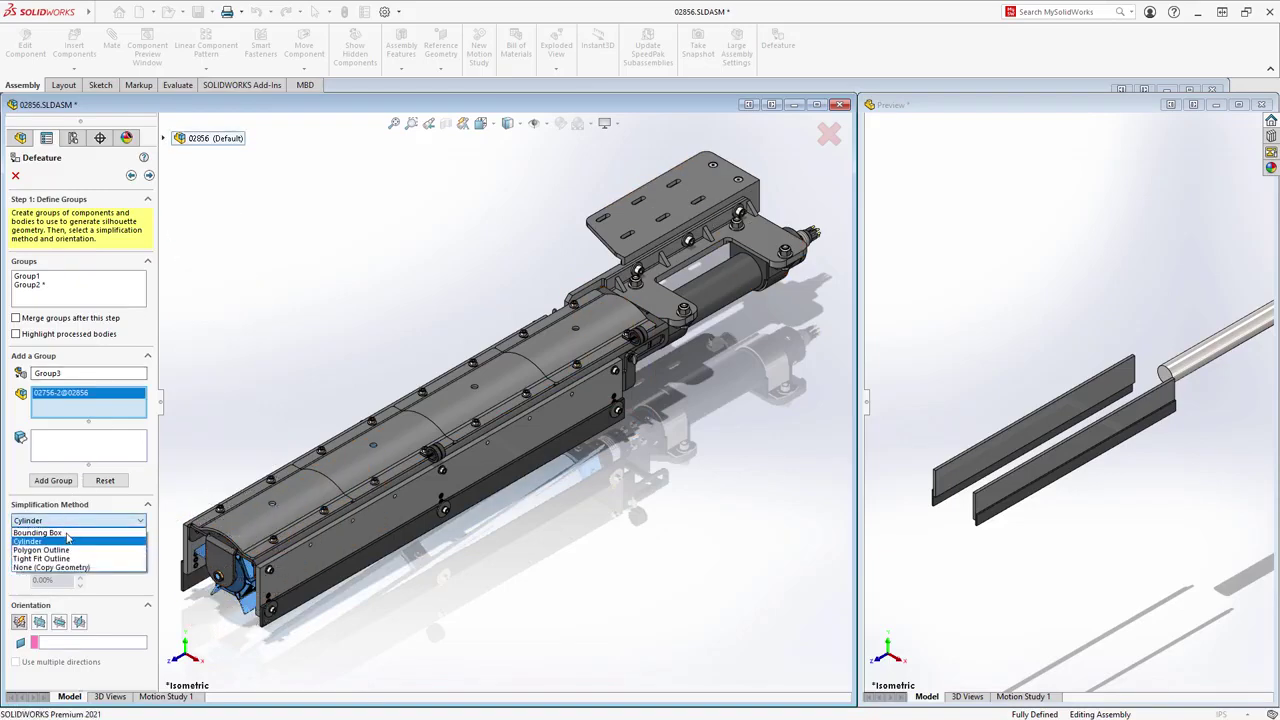
{"action": "left_click", "coordinate": [42, 550]}
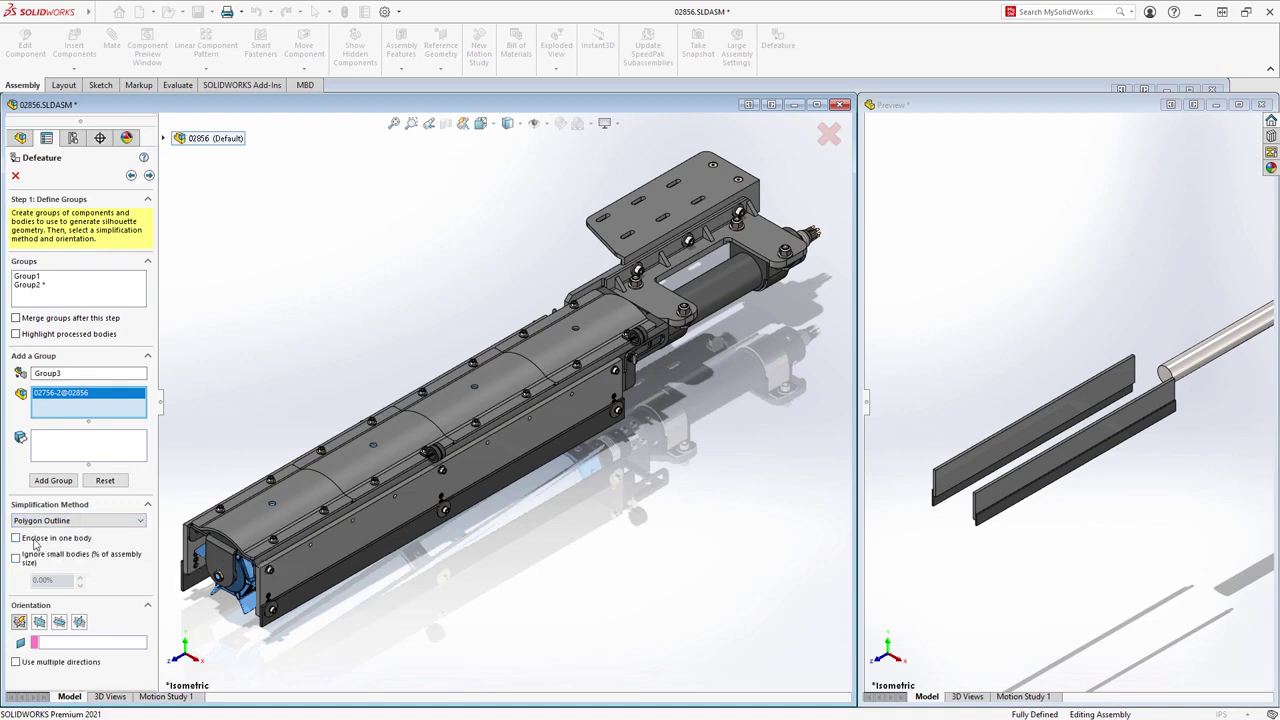
{"action": "left_click", "coordinate": [40, 624]}
{"action": "left_click", "coordinate": [53, 481]}
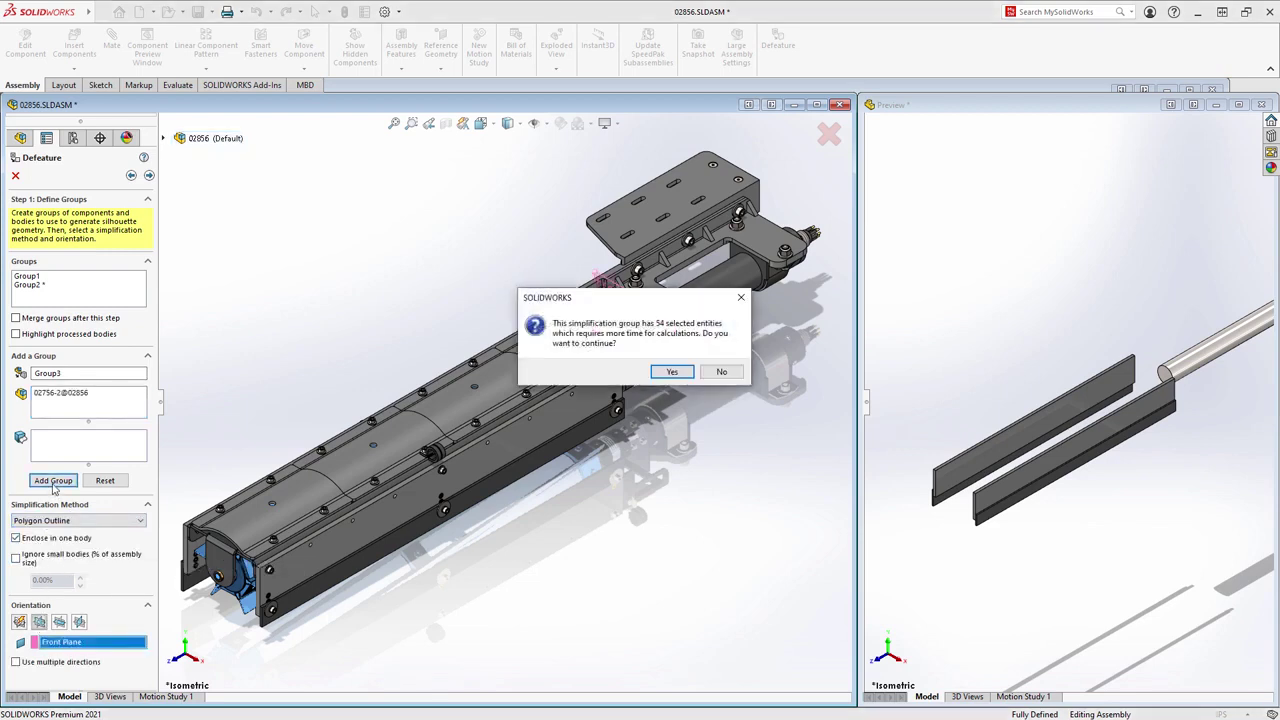
{"action": "left_click", "coordinate": [669, 370]}
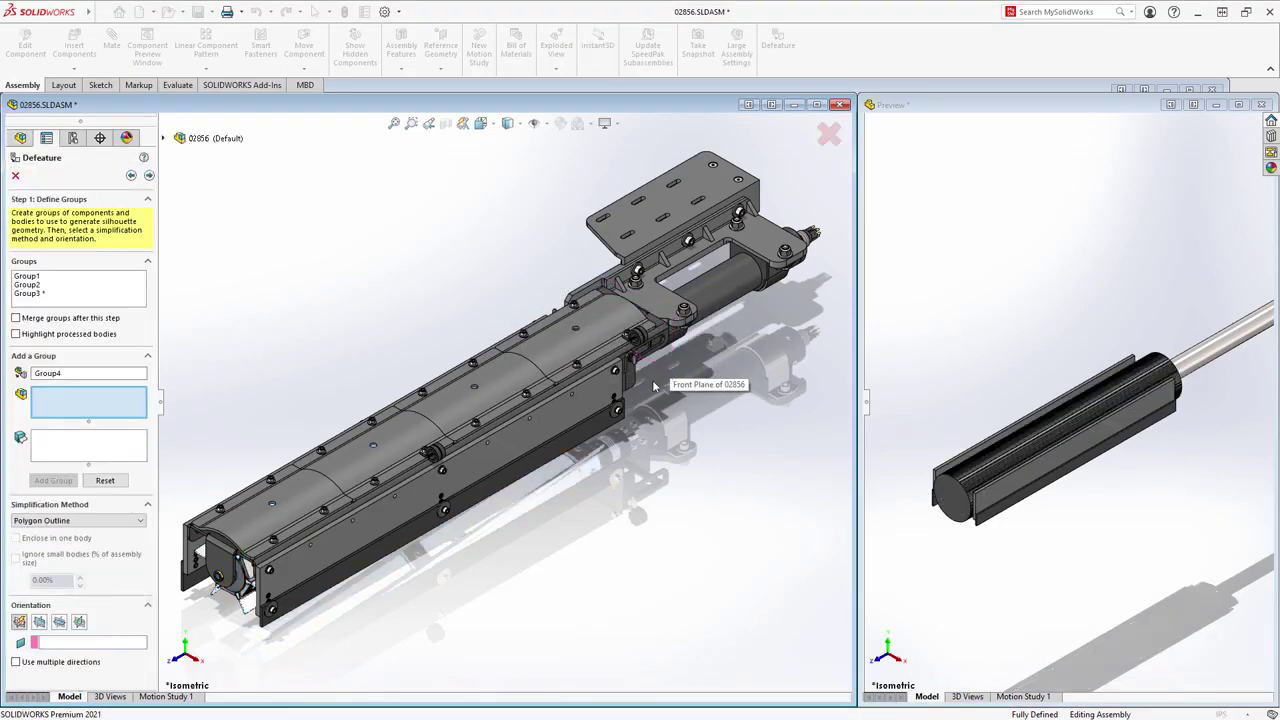
- Add the four 03037 cover sections as the fourth Defeature group, simplified by tight fit outline, enclosed in one body and oriented to the Front Plane
{"action": "left_click", "coordinate": [288, 488]}
{"action": "left_click", "coordinate": [410, 440]}
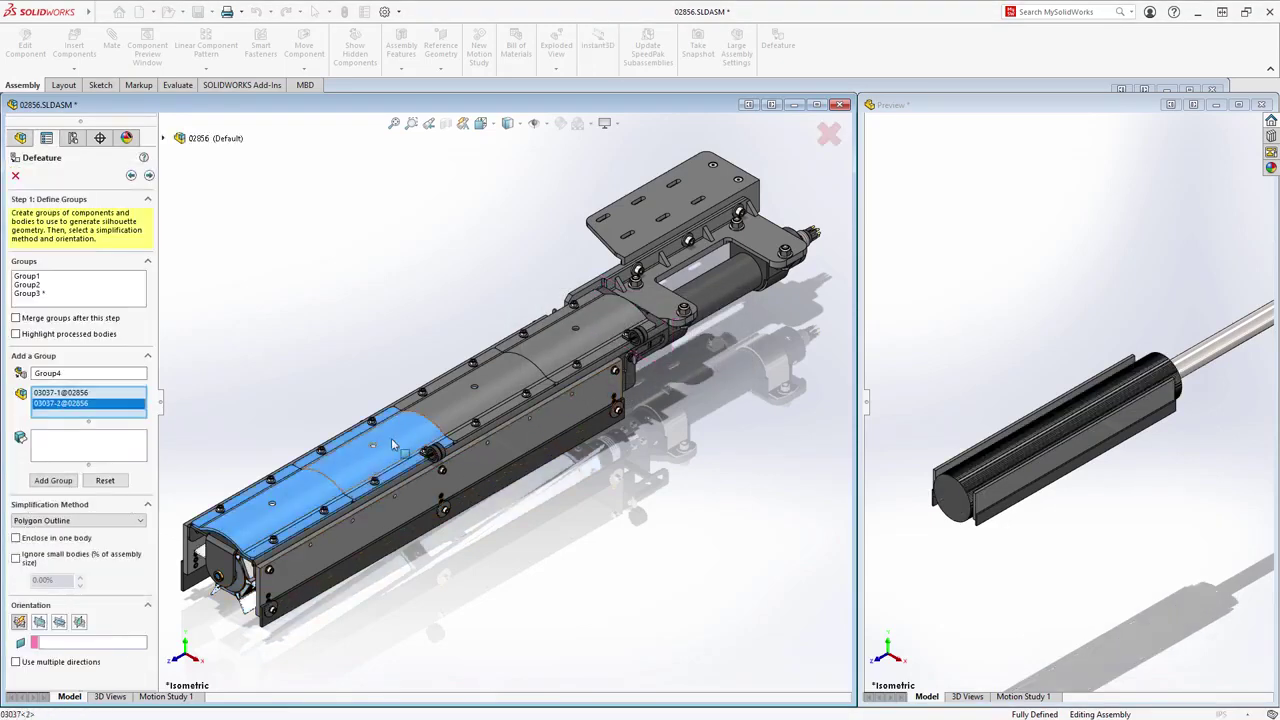
{"action": "left_click", "coordinate": [500, 390]}
{"action": "left_click", "coordinate": [536, 361]}
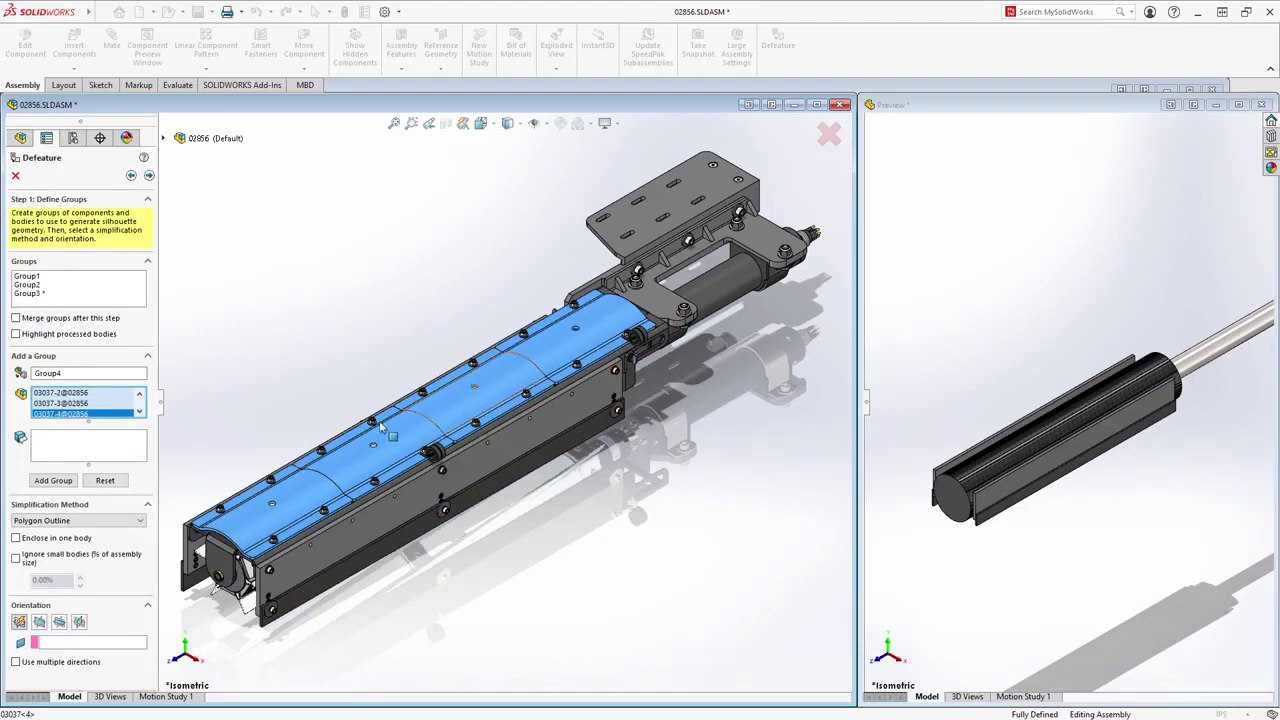
{"action": "left_click", "coordinate": [104, 521]}
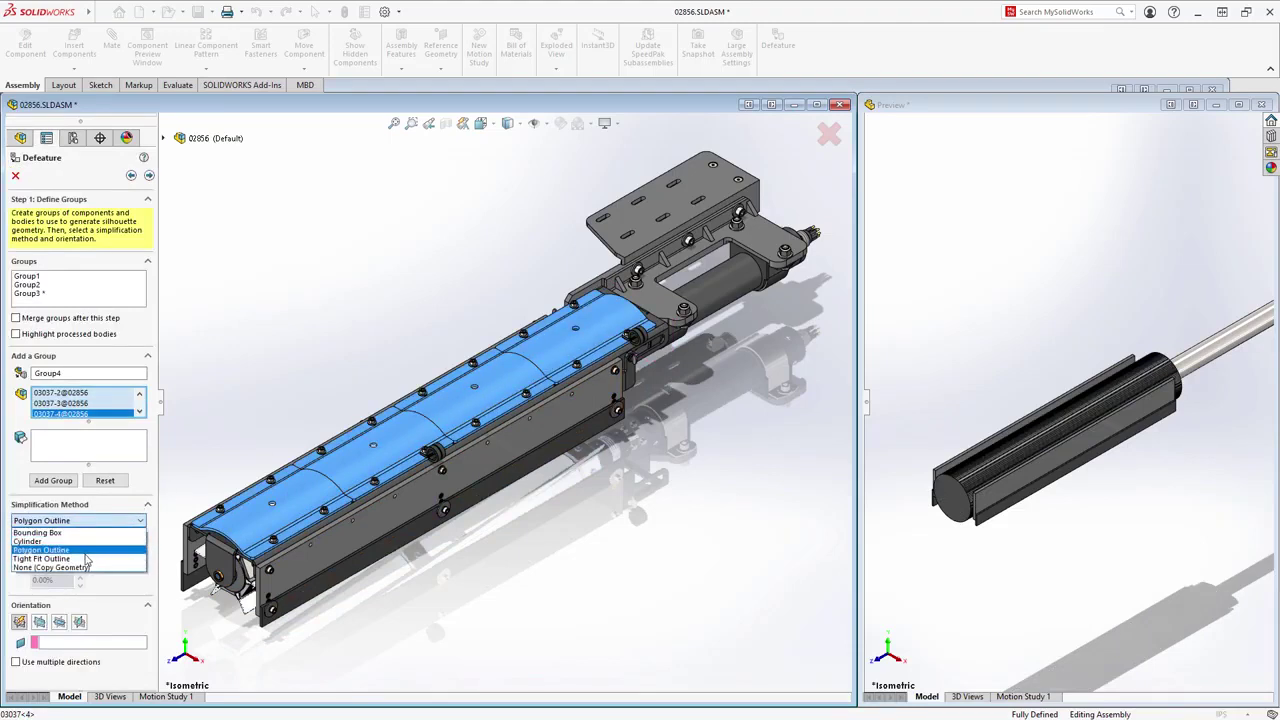
{"action": "left_click", "coordinate": [87, 558]}
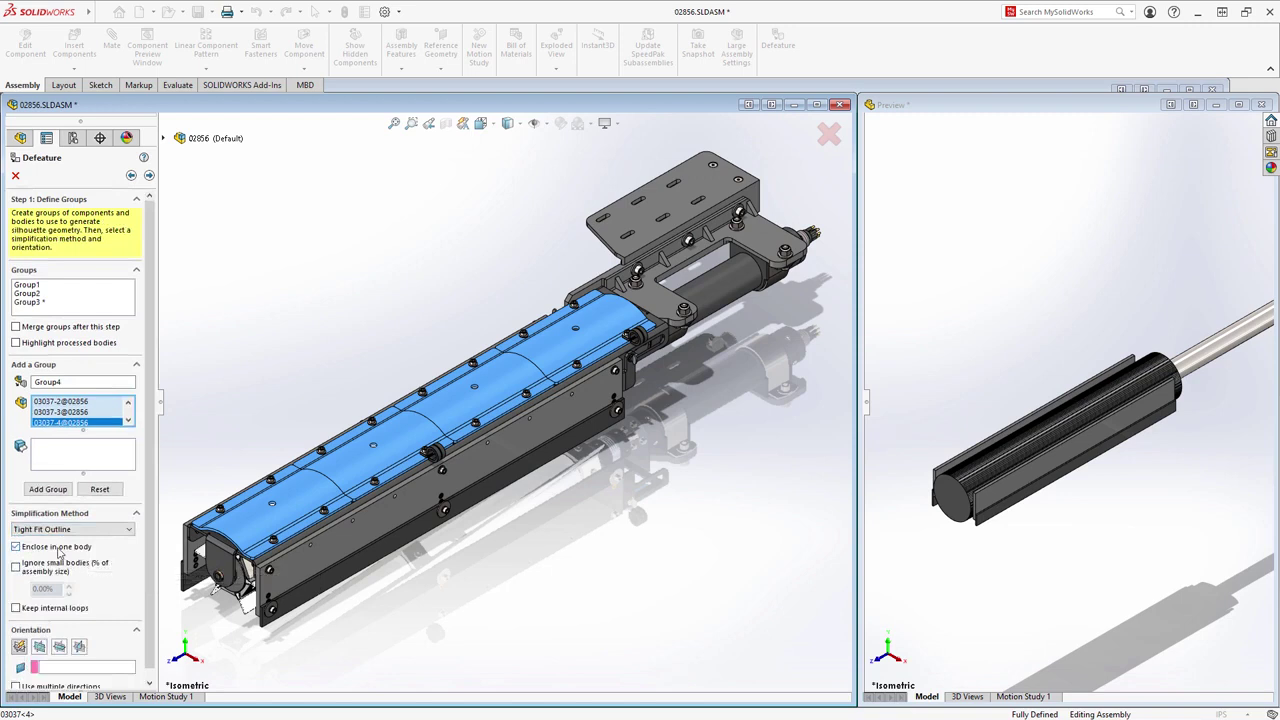
{"action": "left_click", "coordinate": [40, 646]}
{"action": "left_click", "coordinate": [51, 490]}
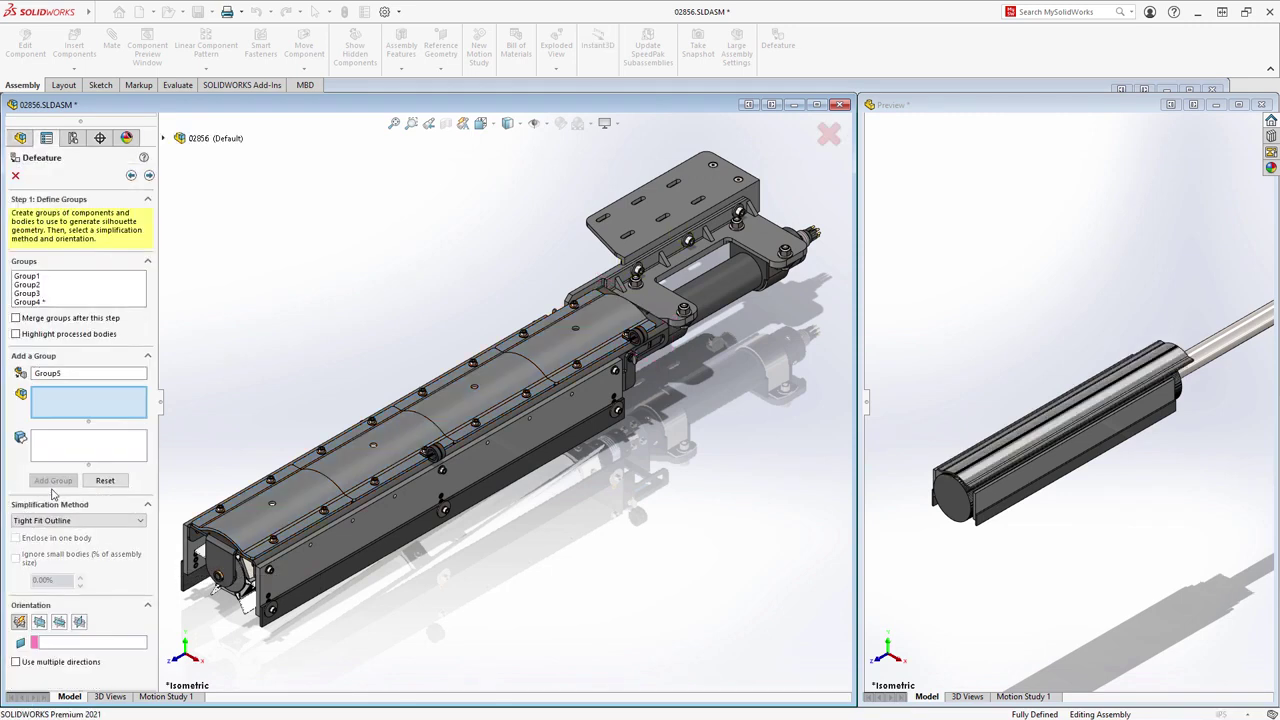
- Add the two 00257 motor clamps as the fifth Defeature group, using tight fit outline oriented to the Front Plane
{"action": "middle_click_drag", "start_coordinate": [559, 563], "coordinate": [437, 545]}
{"action": "left_click", "coordinate": [628, 478]}
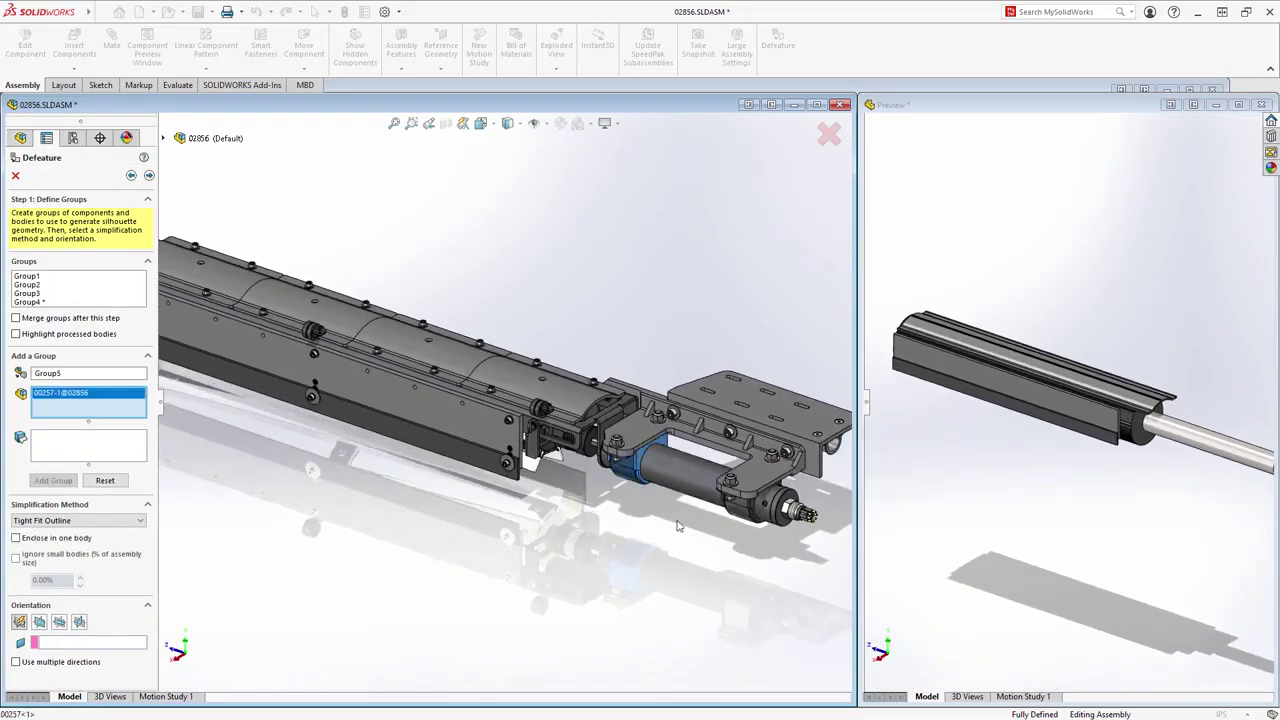
{"action": "left_click", "coordinate": [741, 519]}
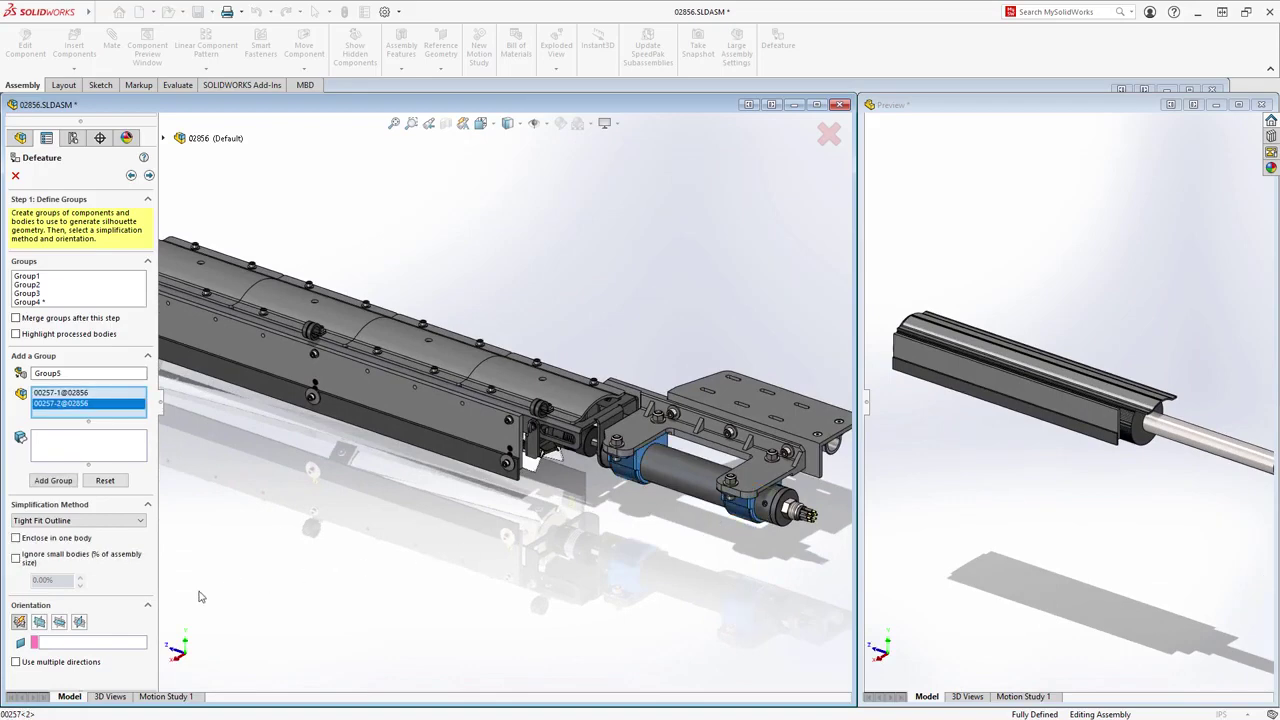
{"action": "left_click", "coordinate": [40, 622]}
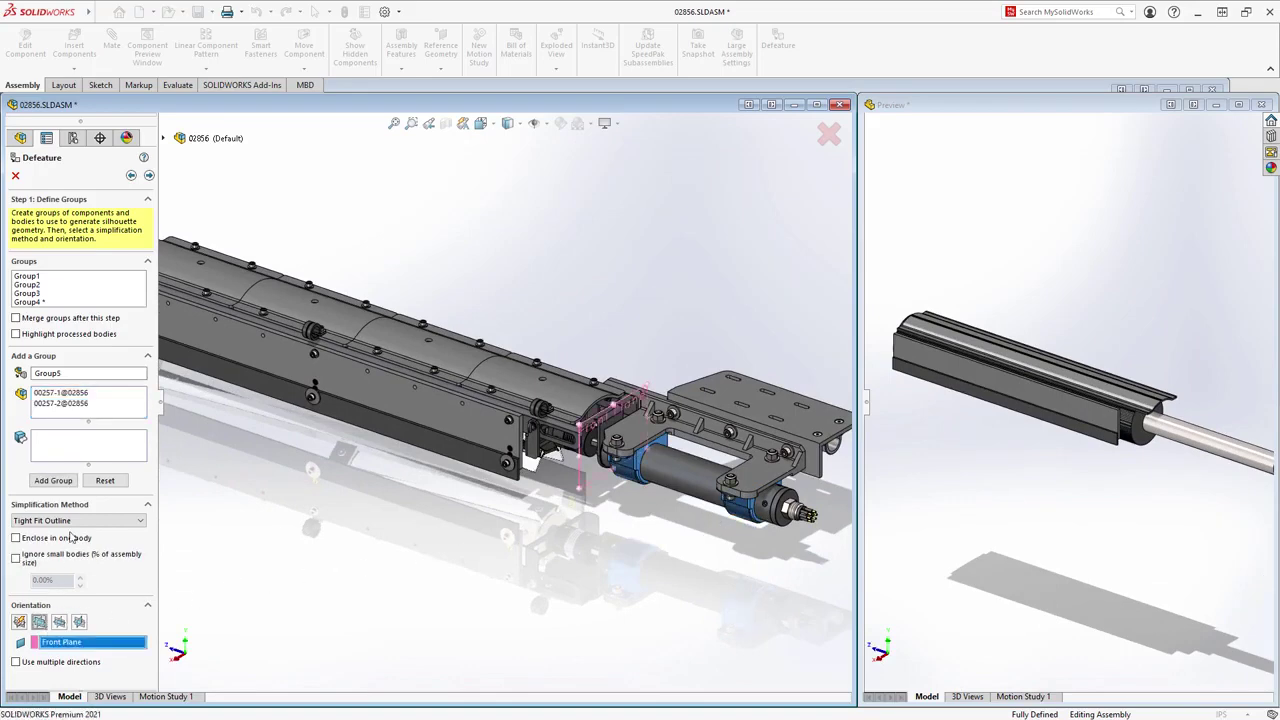
{"action": "left_click", "coordinate": [53, 481]}
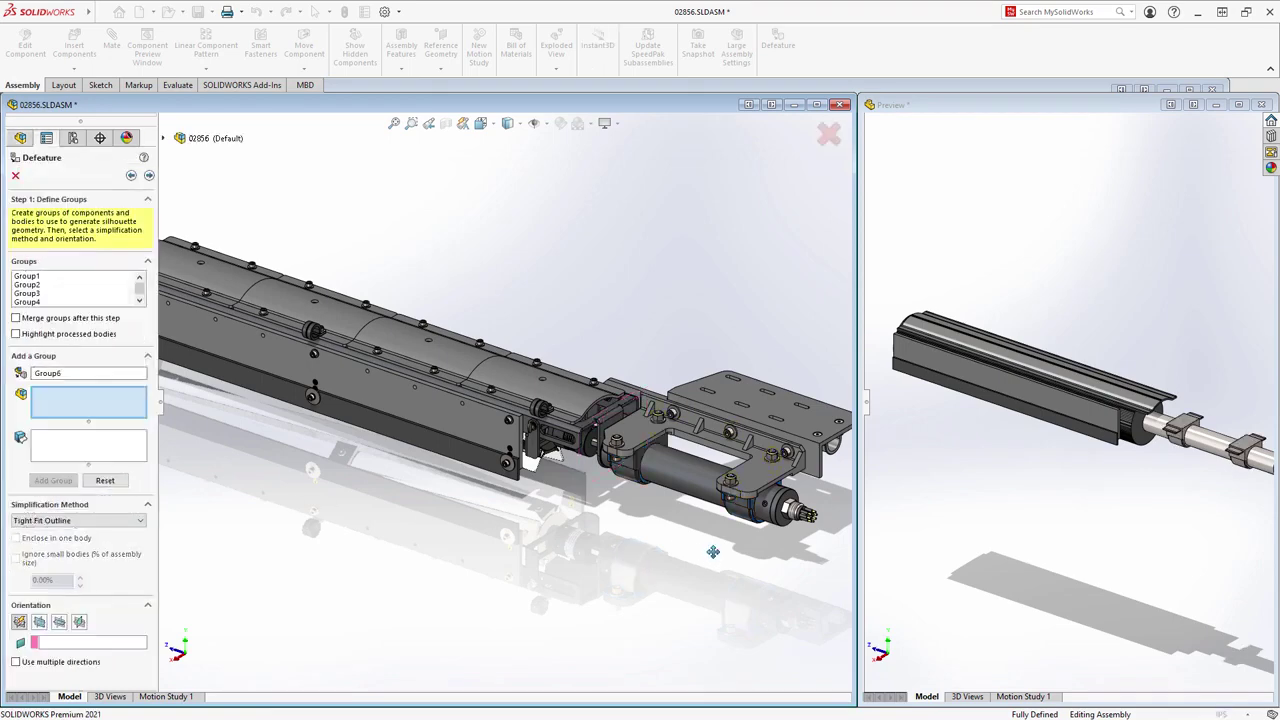
- Add mounting parts 03024 and 03020 as the sixth Defeature group, with their geometry copied unsimplified
{"action": "middle_click_drag", "start_coordinate": [765, 537], "coordinate": [568, 550], "text": "ctrl"}
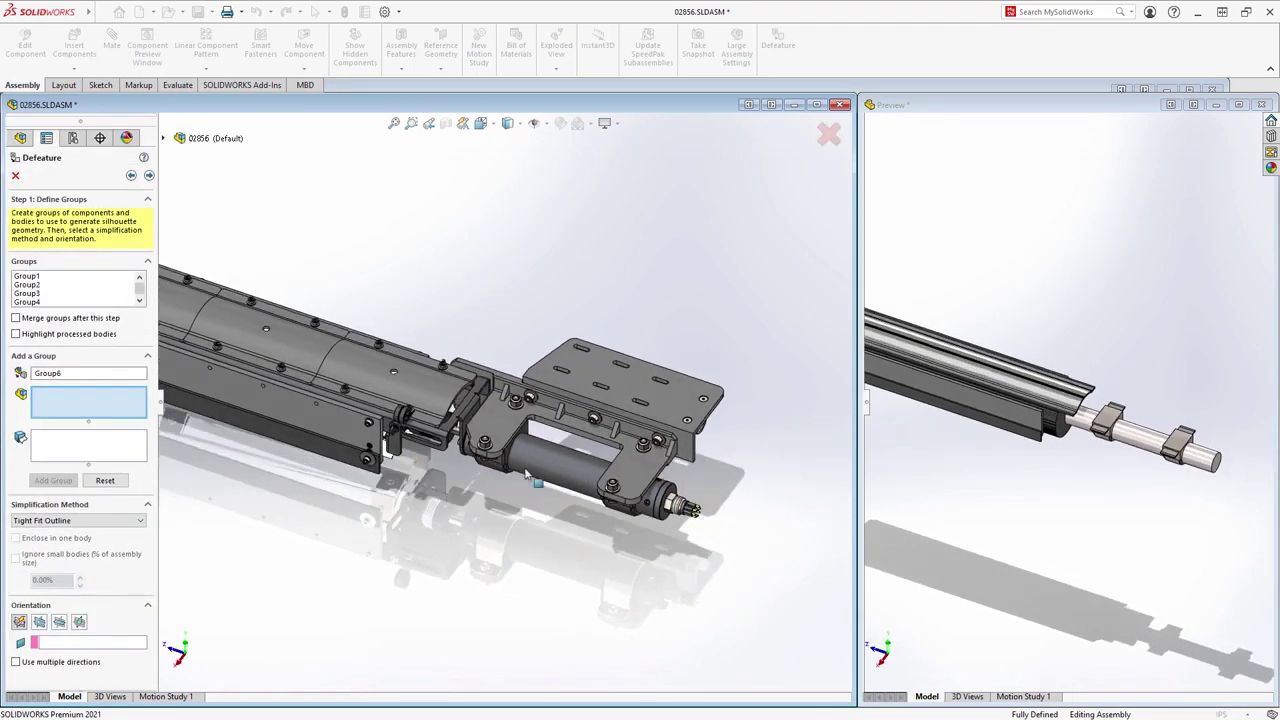
{"action": "left_click", "coordinate": [510, 433]}
{"action": "left_click", "coordinate": [594, 386]}
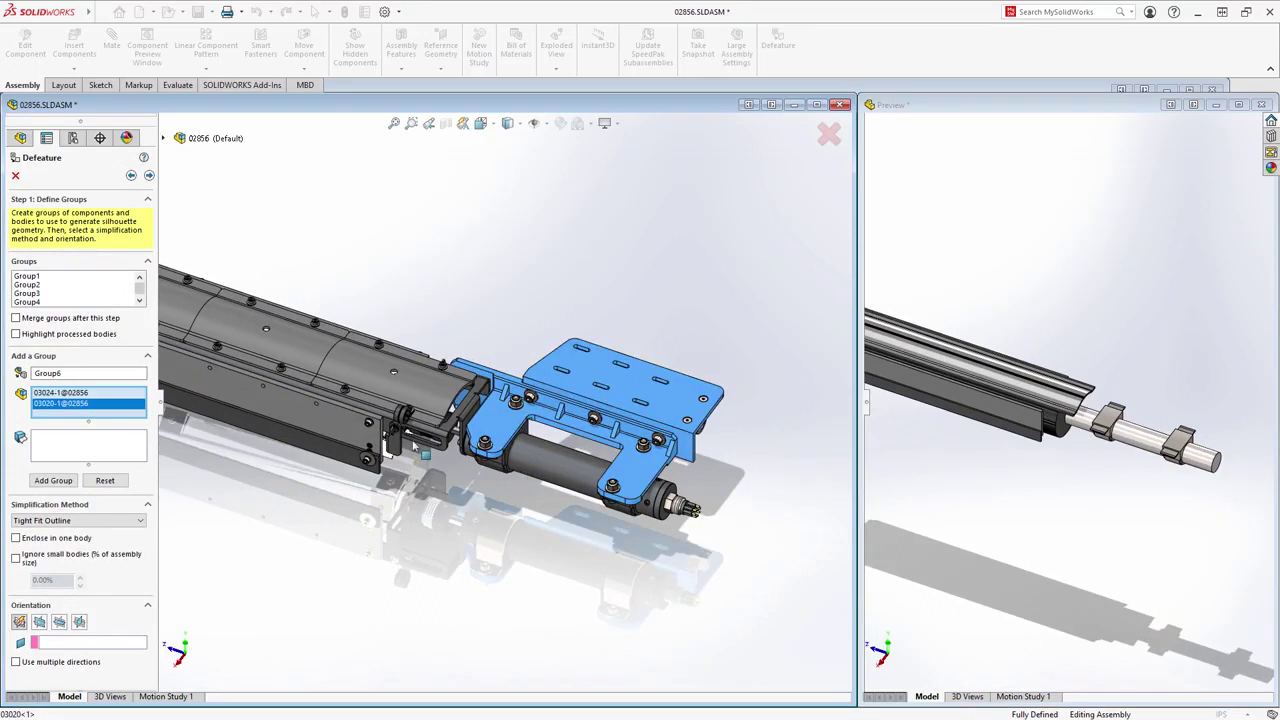
{"action": "left_click", "coordinate": [141, 521]}
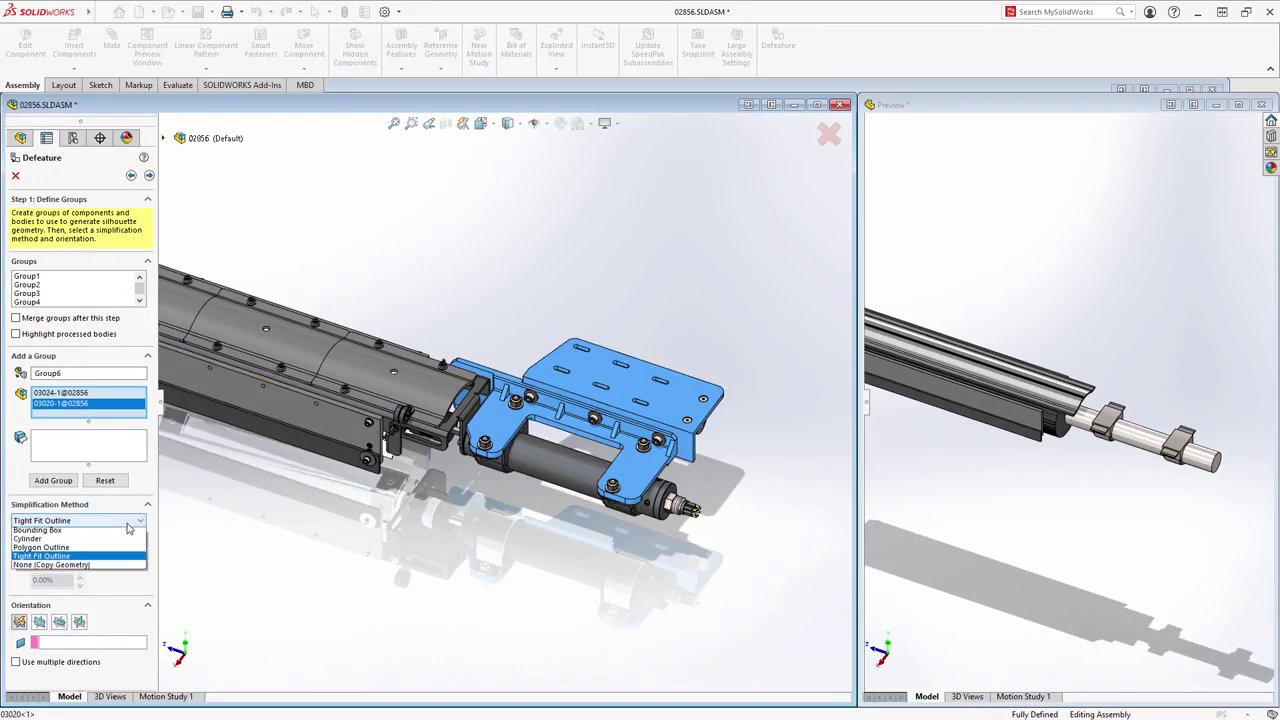
{"action": "left_click", "coordinate": [97, 567]}
{"action": "left_click", "coordinate": [57, 487]}
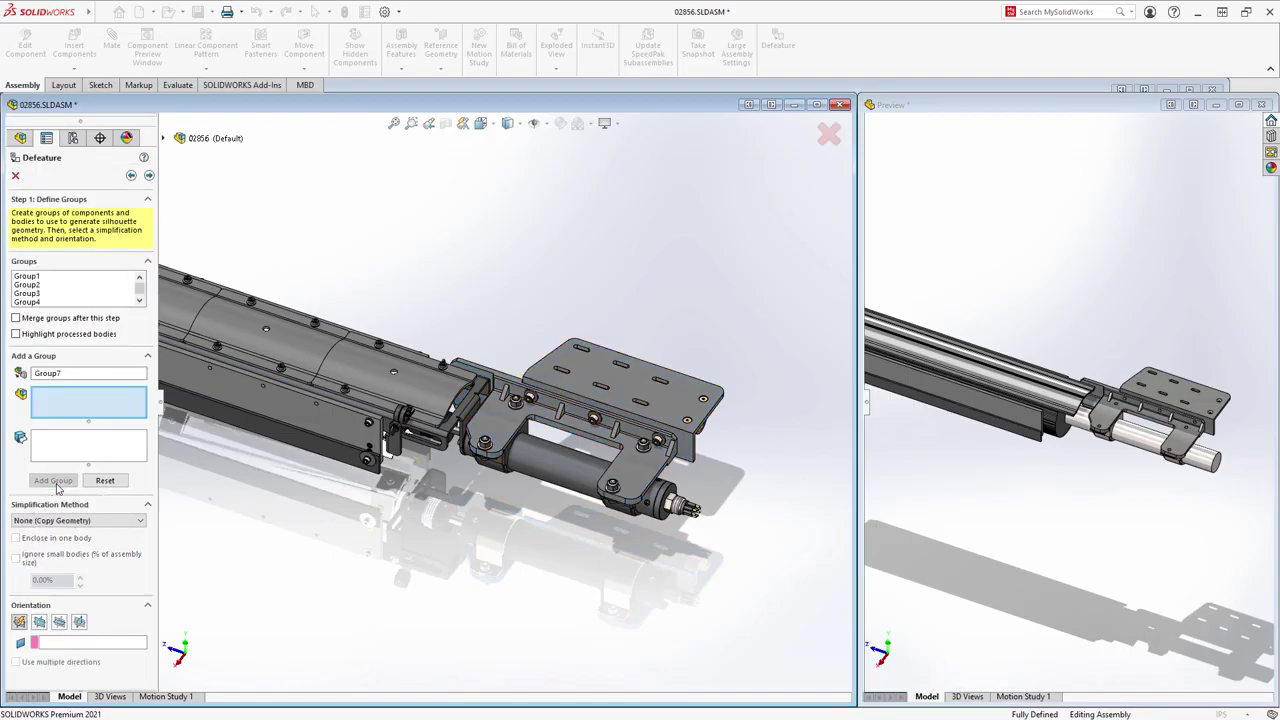
- Complete the Defeature of 02856, save the result as a new configuration and inspect the simplified model from the isometric view
{"action": "left_click", "coordinate": [148, 175]}
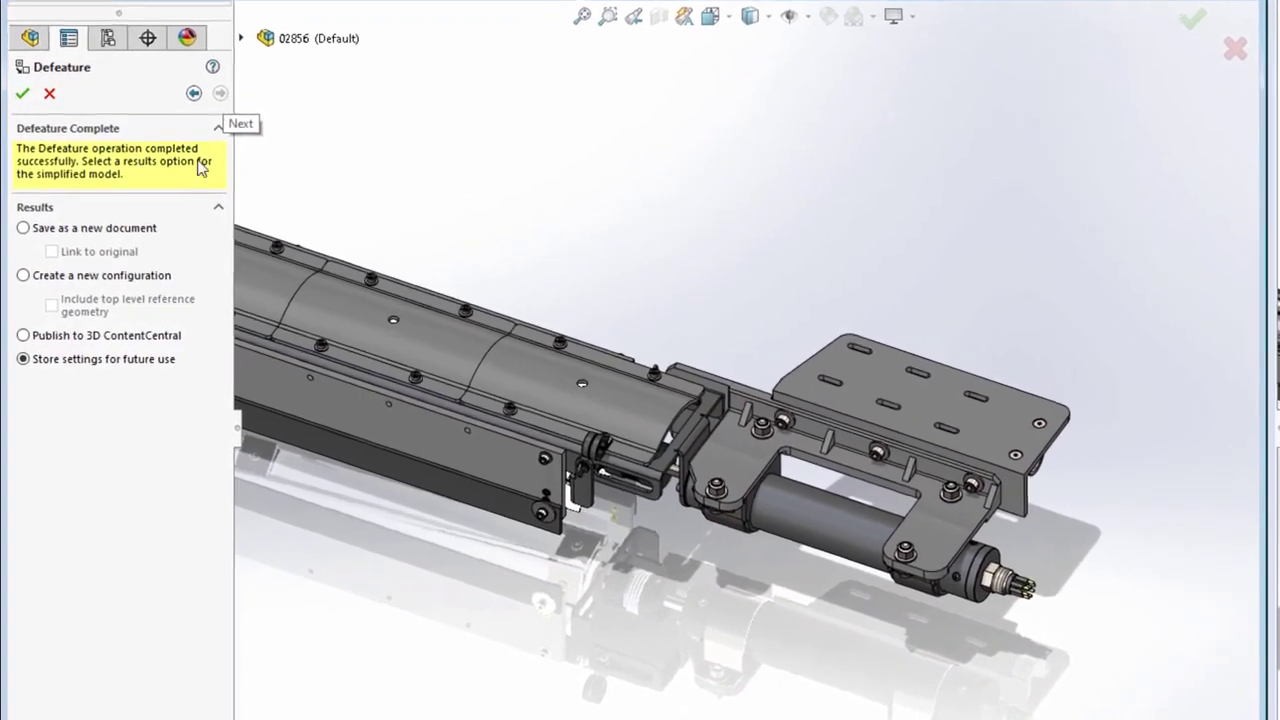
{"action": "left_click", "coordinate": [126, 283]}
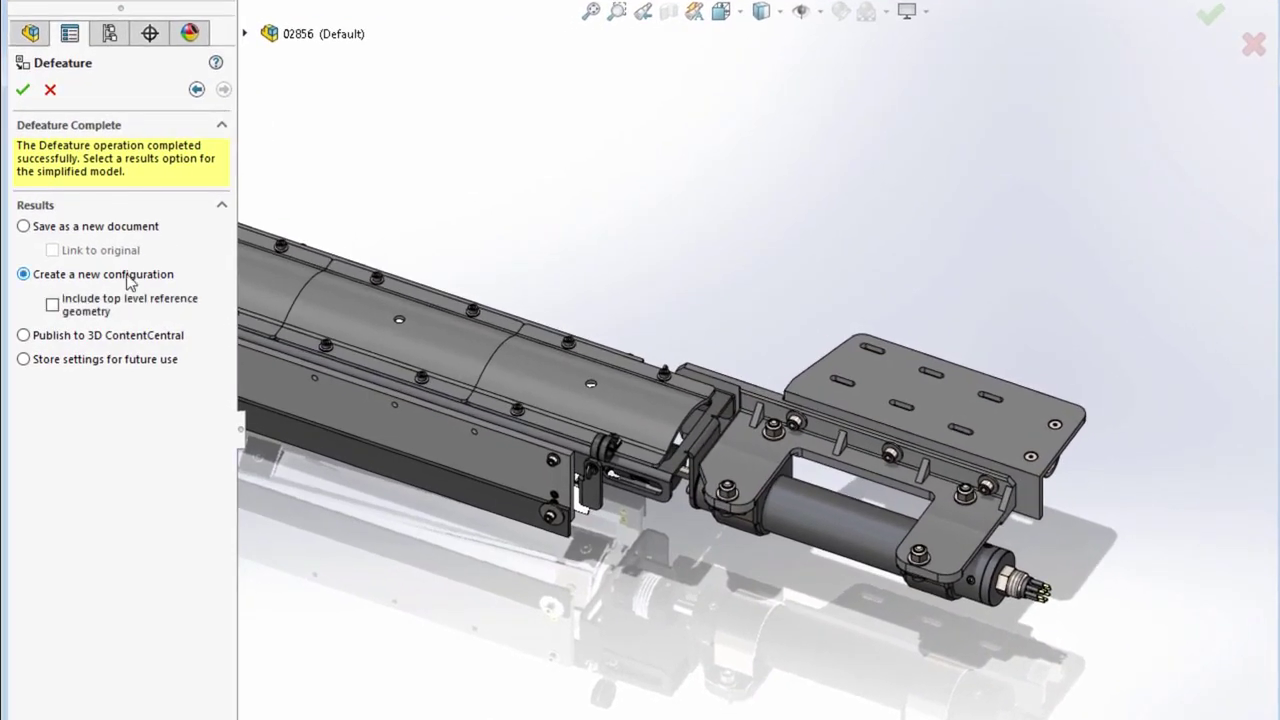
{"action": "left_click", "coordinate": [23, 91]}
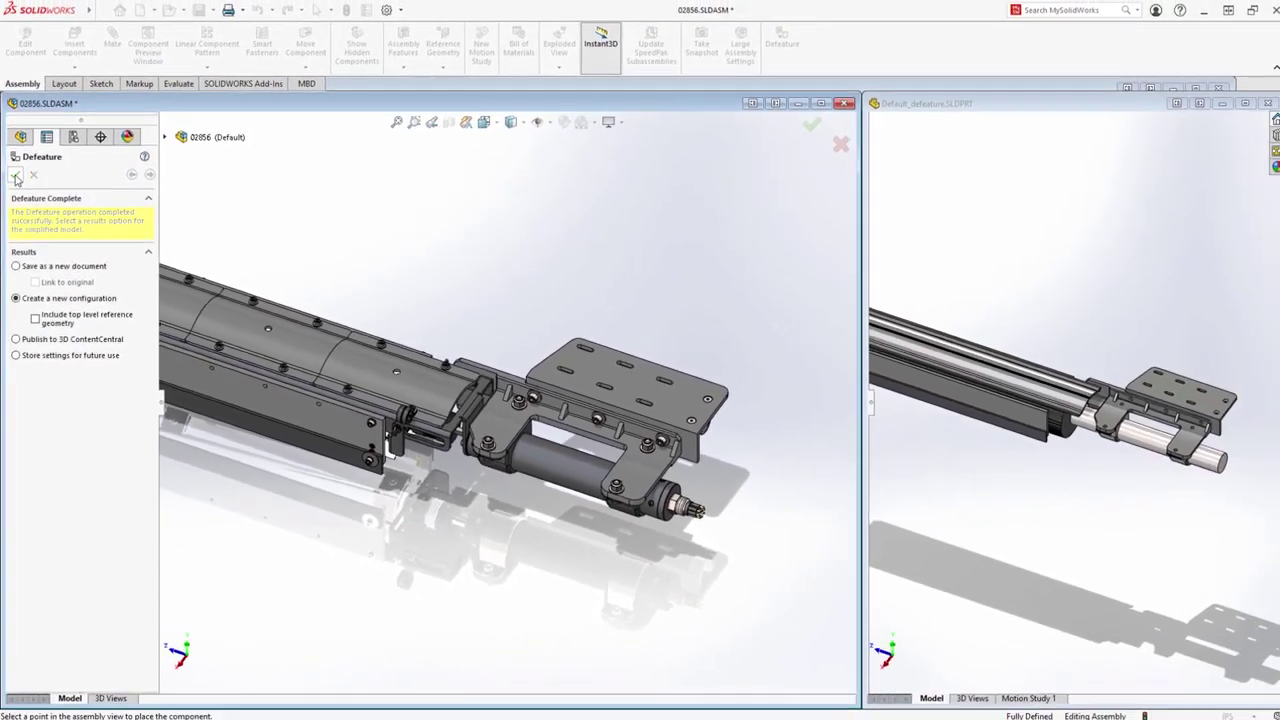
{"action": "left_click", "coordinate": [15, 176]}
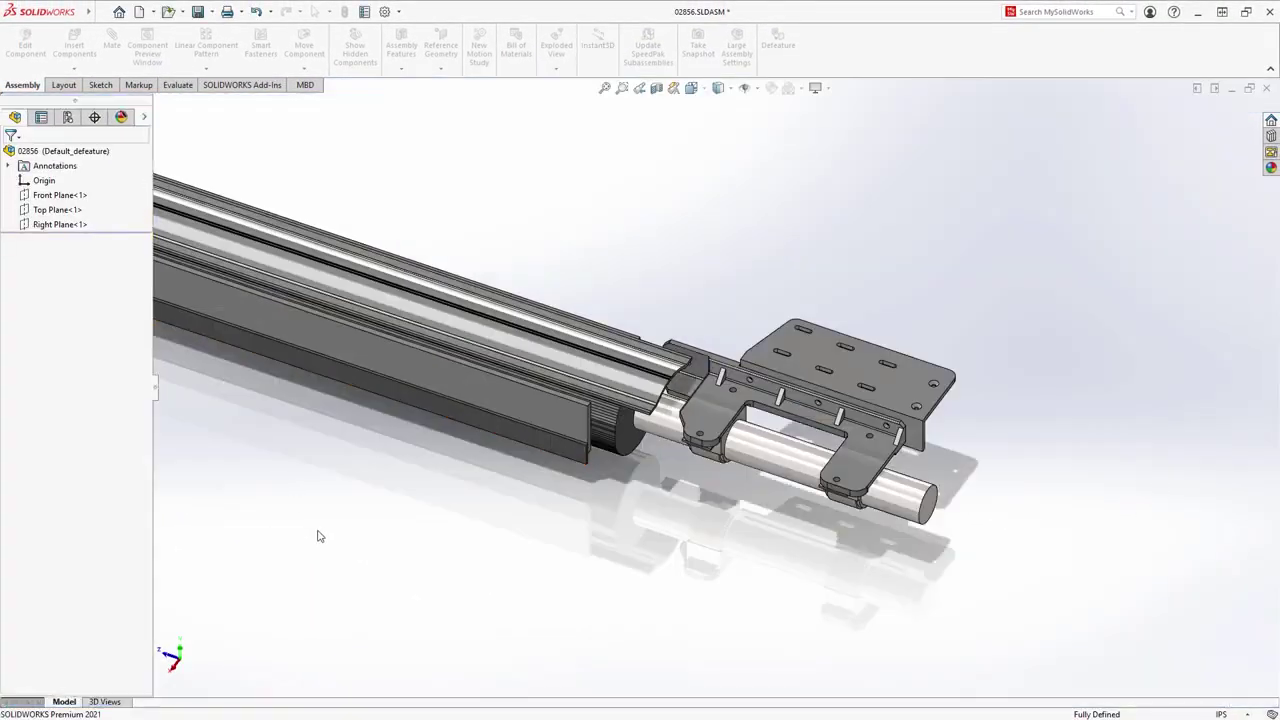
{"action": "key", "text": "ctrl+7"}
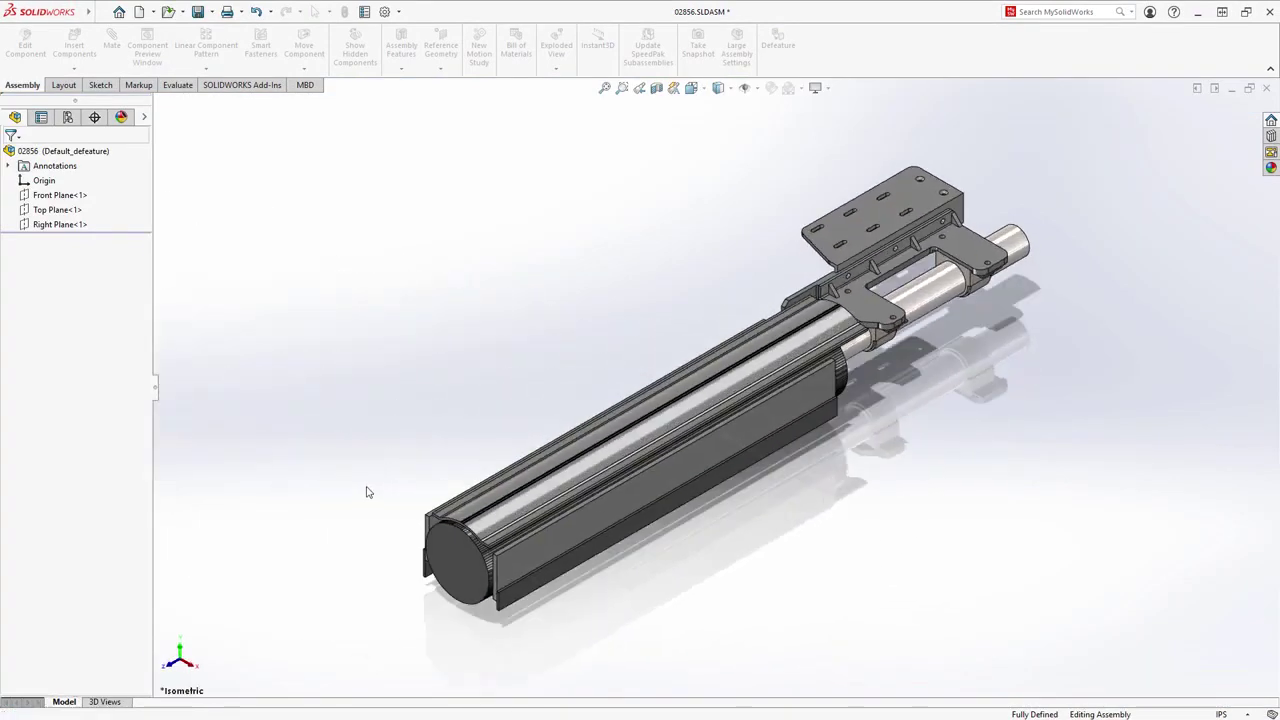
{"action": "middle_click_drag", "start_coordinate": [366, 492], "coordinate": [351, 446]}
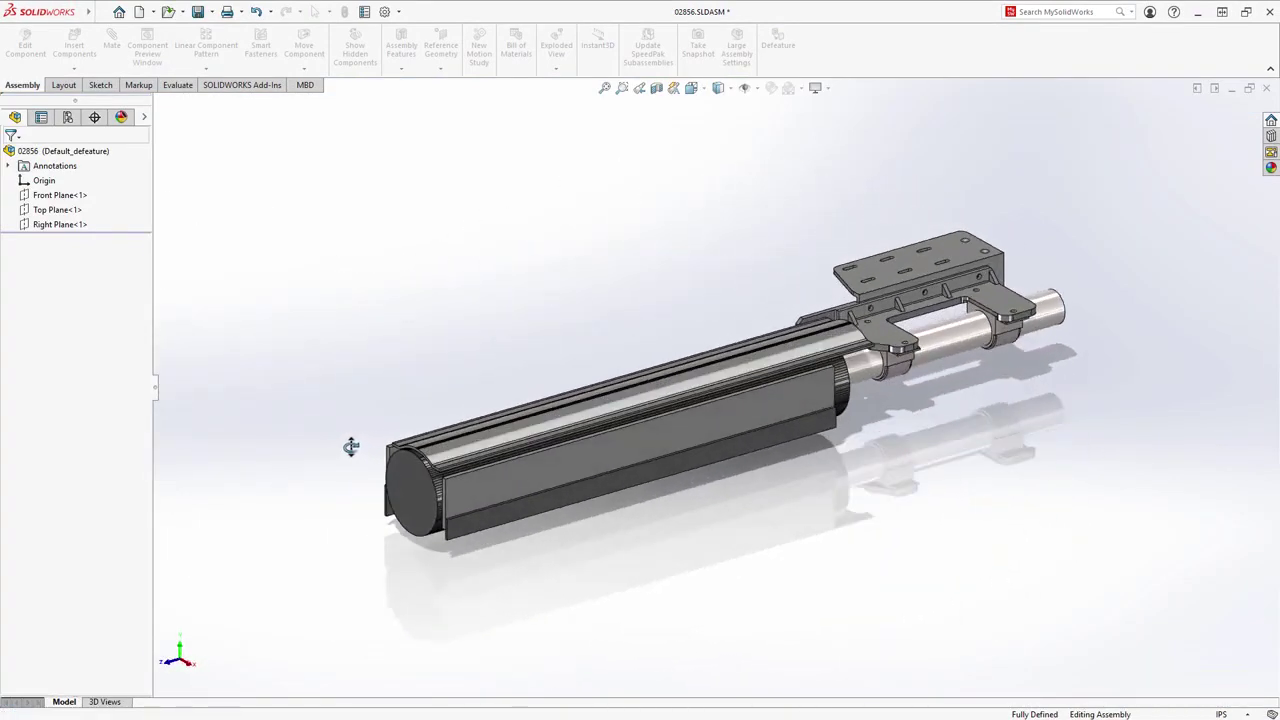
- Reactivate the Default configuration of 02856 and return to its feature tree
{"action": "left_click", "coordinate": [68, 117]}
{"action": "left_click", "coordinate": [23, 177]}
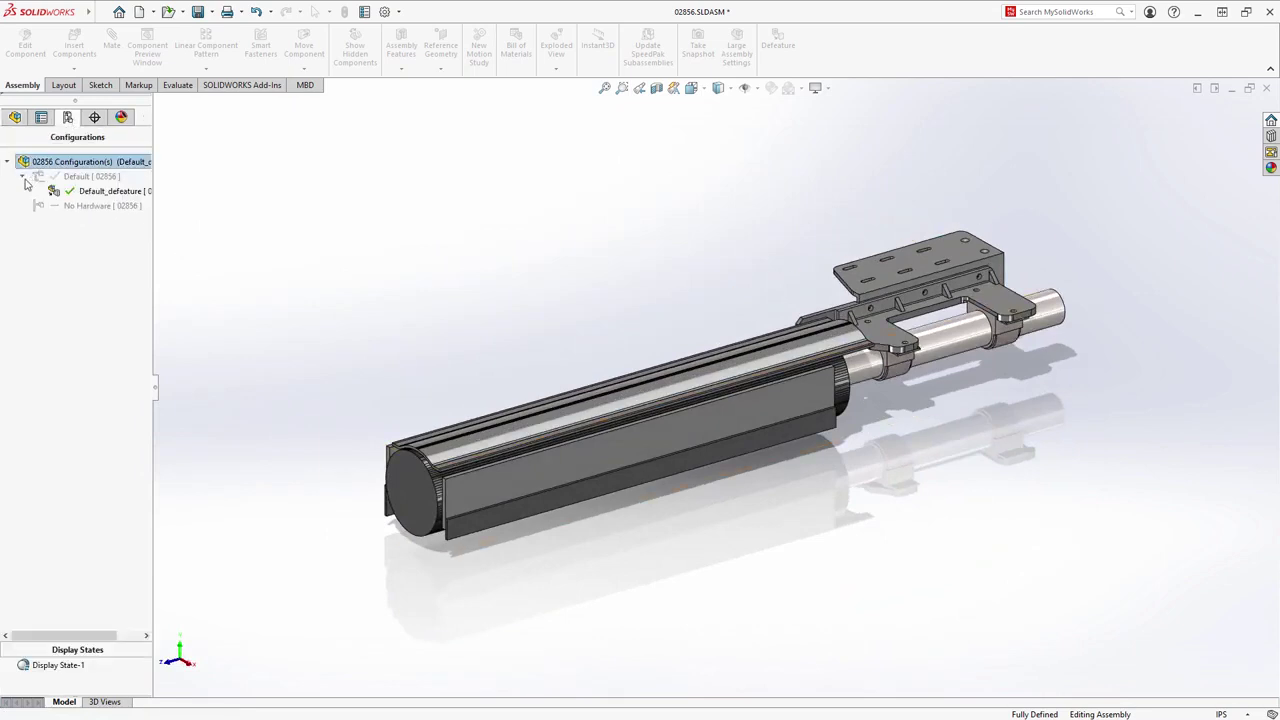
{"action": "double_click", "coordinate": [85, 176]}
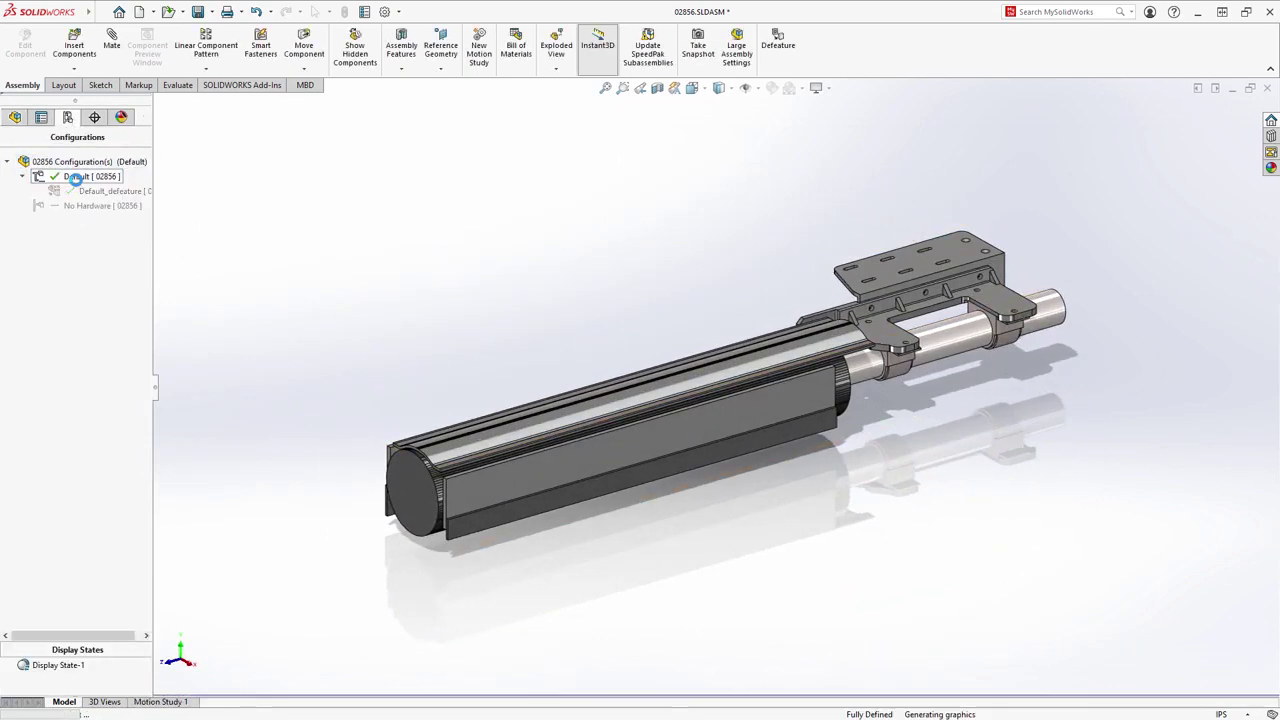
{"action": "left_click", "coordinate": [15, 118]}
- Switch to top-level assembly 02800 and set its auger brush component 02856 to use the defeatured version
{"action": "key", "text": "ctrl+Tab"}
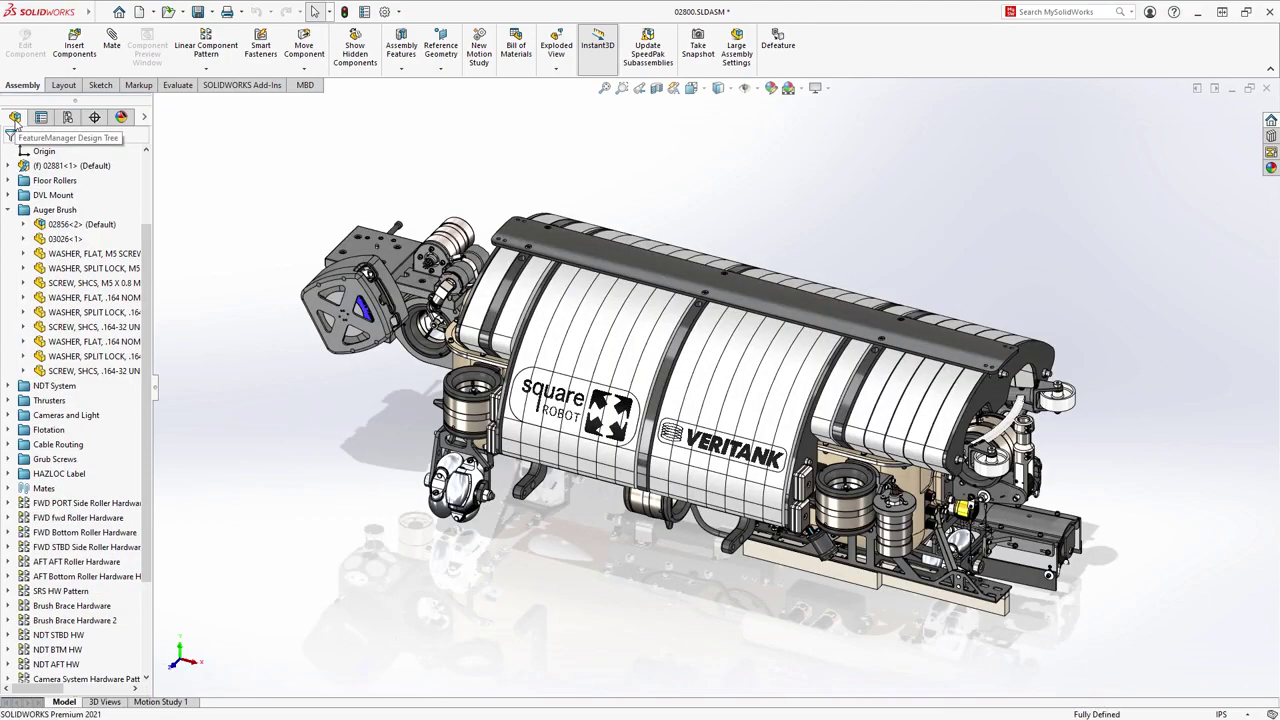
{"action": "middle_click_drag", "start_coordinate": [755, 598], "coordinate": [485, 368]}
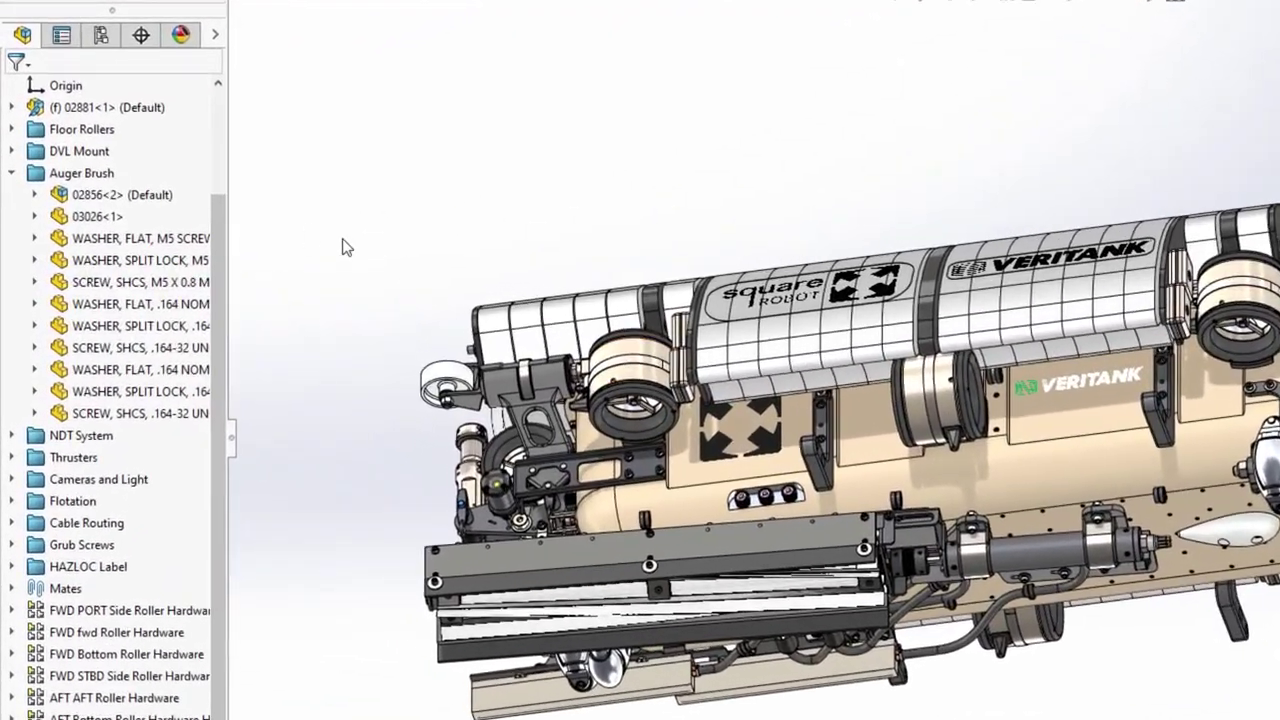
{"action": "right_click", "coordinate": [152, 201]}
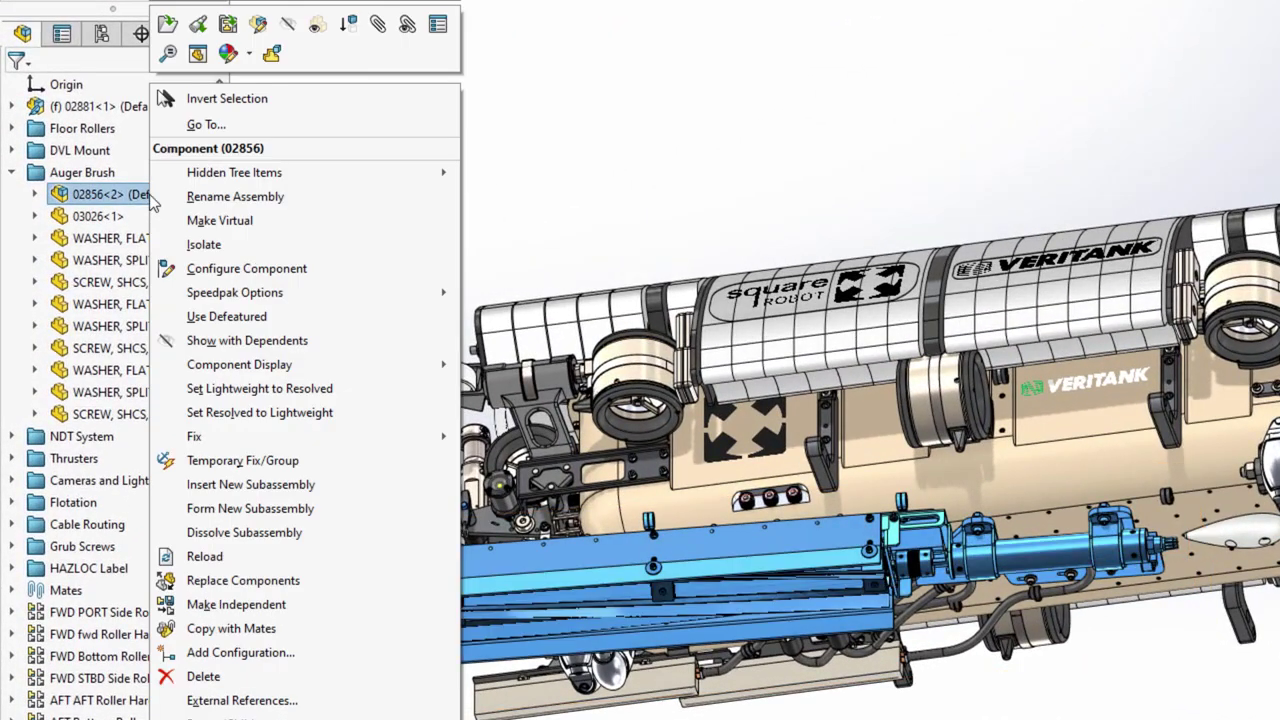
{"action": "left_click", "coordinate": [253, 324]}
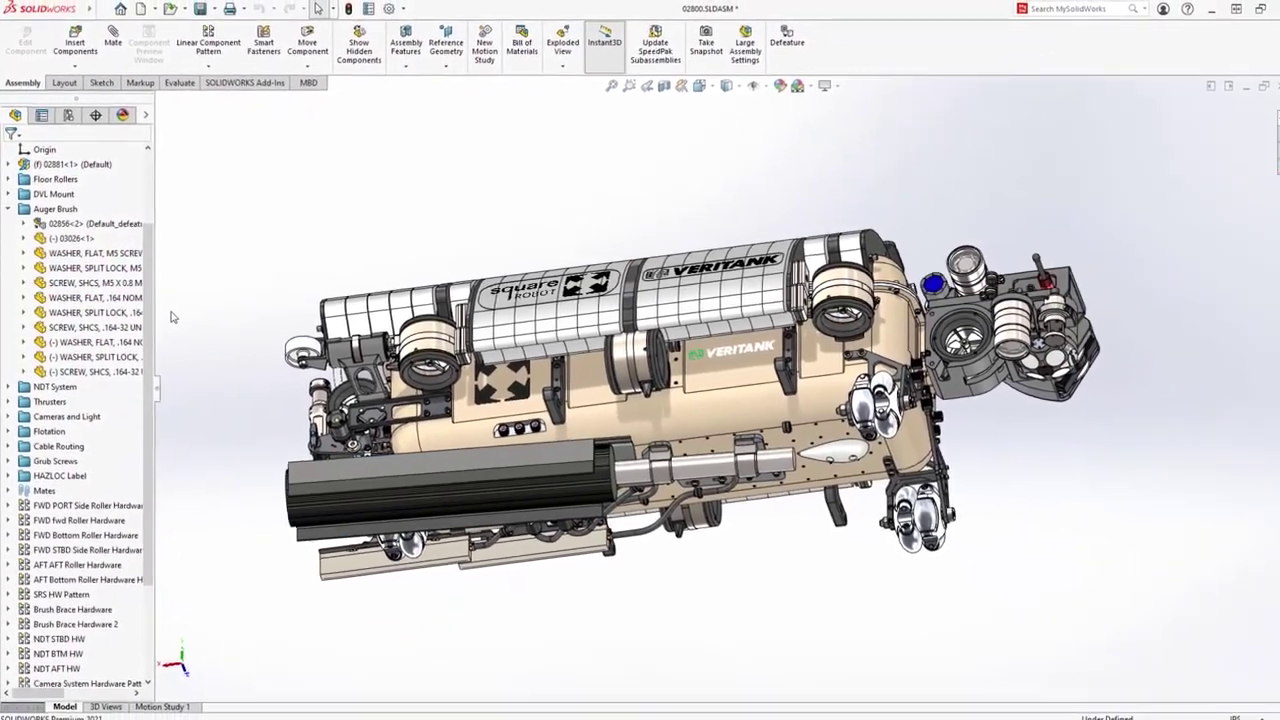
{"action": "middle_click_drag", "start_coordinate": [170, 317], "coordinate": [424, 540]}
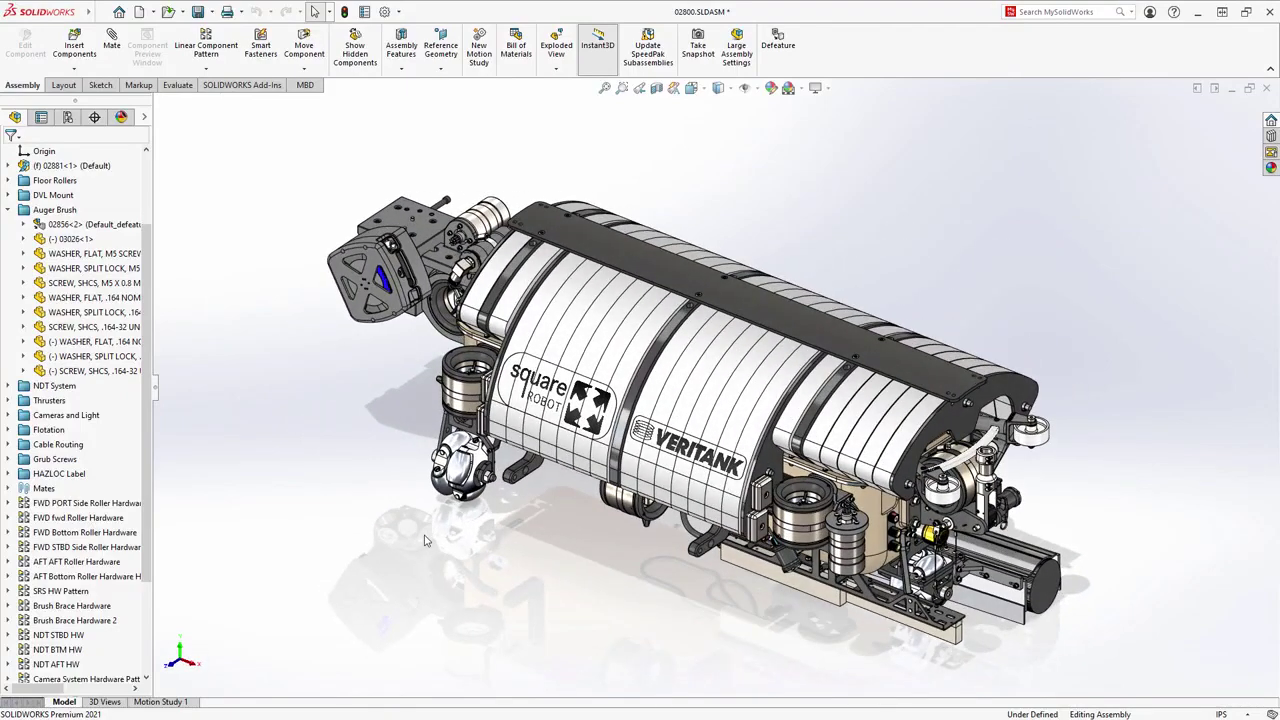